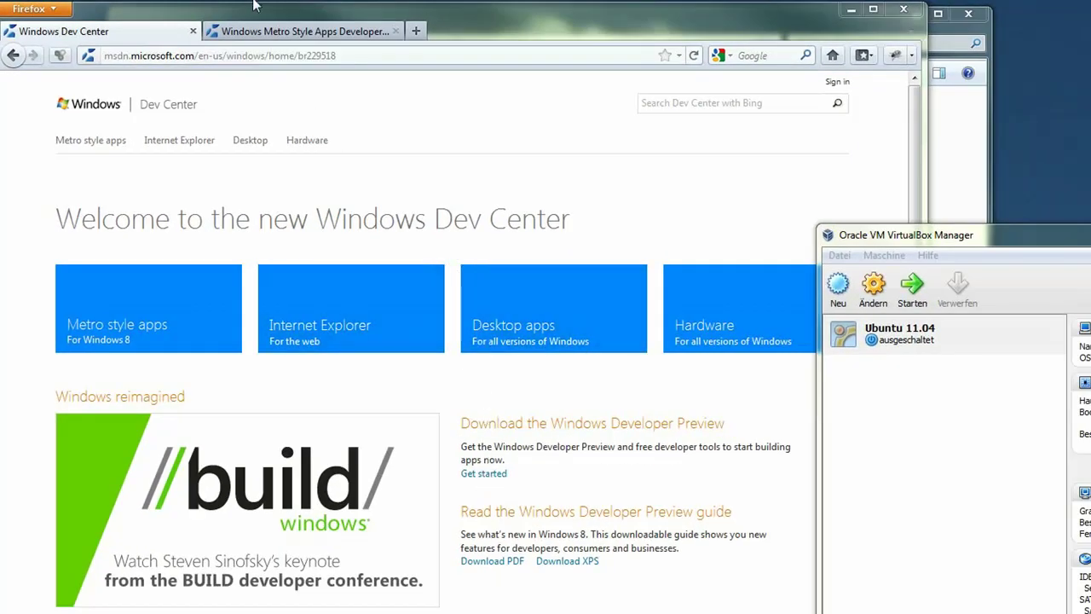
- Cancel the 32-bit English Developer Preview download and switch to the folder holding the existing ISO
{"action": "left_click", "coordinate": [260, 32]}
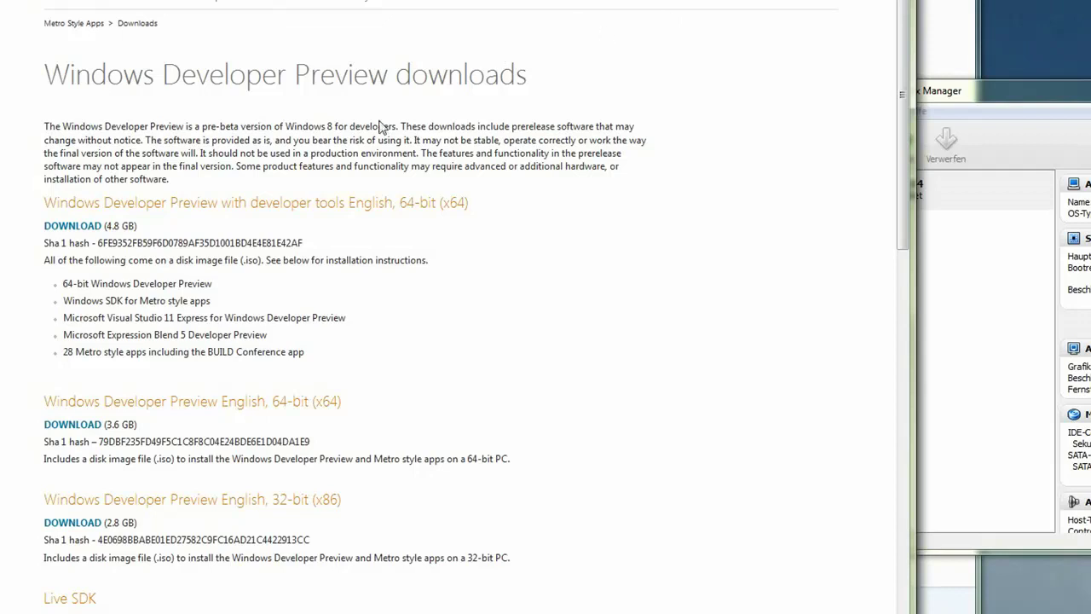
{"action": "left_click", "coordinate": [85, 530]}
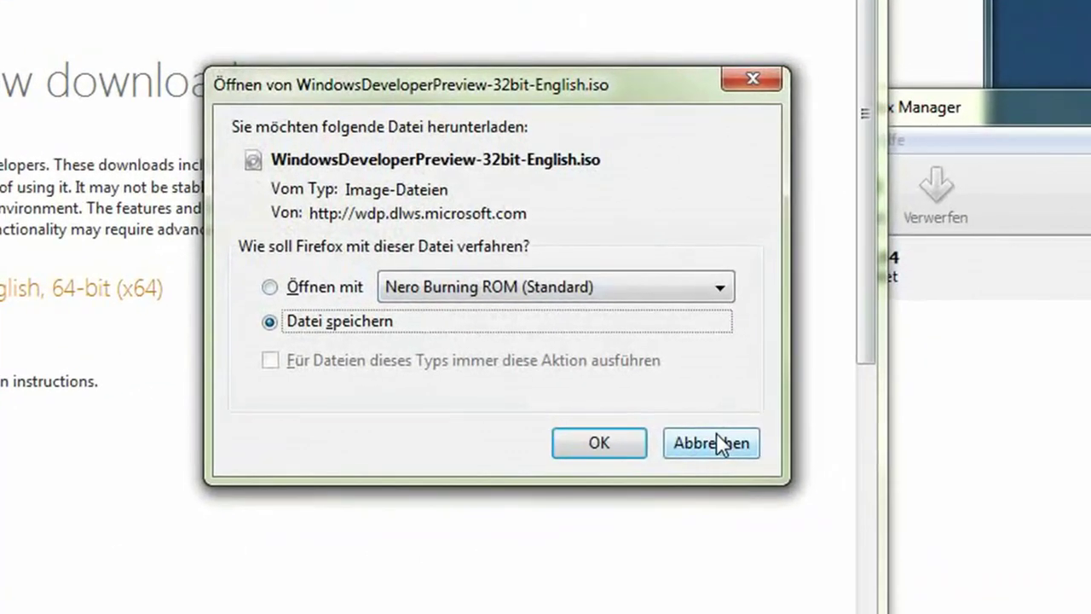
{"action": "left_click", "coordinate": [718, 435]}
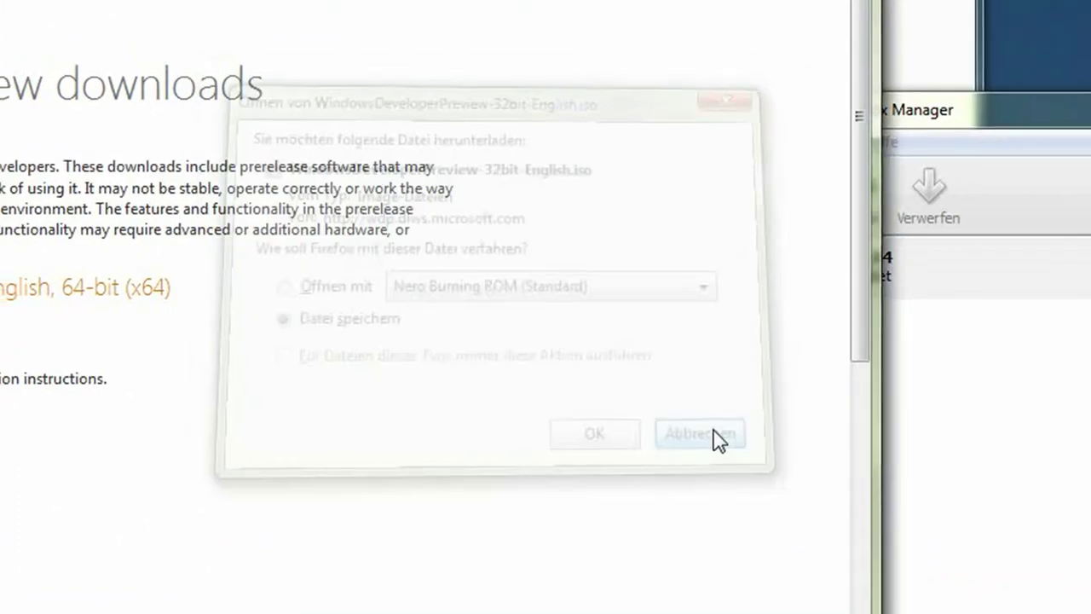
{"action": "key", "text": "alt+Tab"}
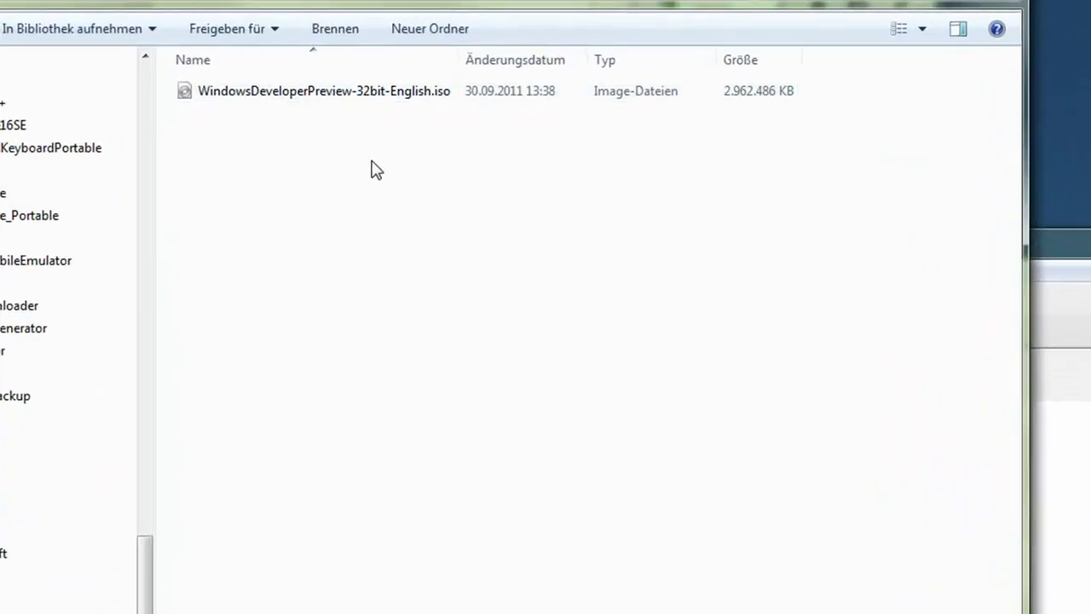
- Check WindowsDeveloperPreview-32bit-English.iso in Explorer, then bring VirtualBox Manager to the front
{"action": "left_click", "coordinate": [448, 100]}
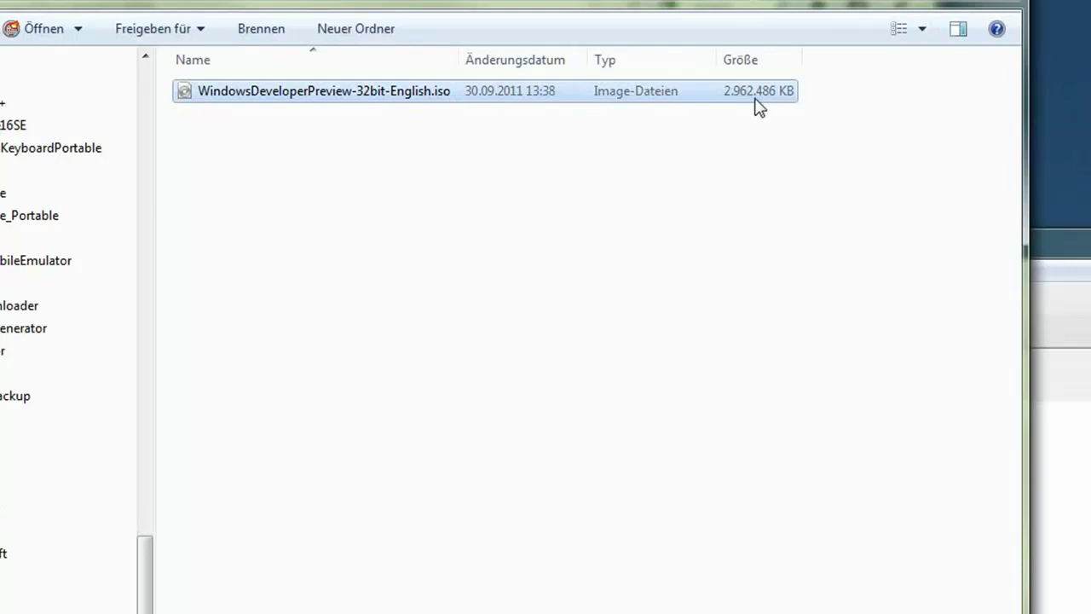
{"action": "left_click", "coordinate": [322, 175]}
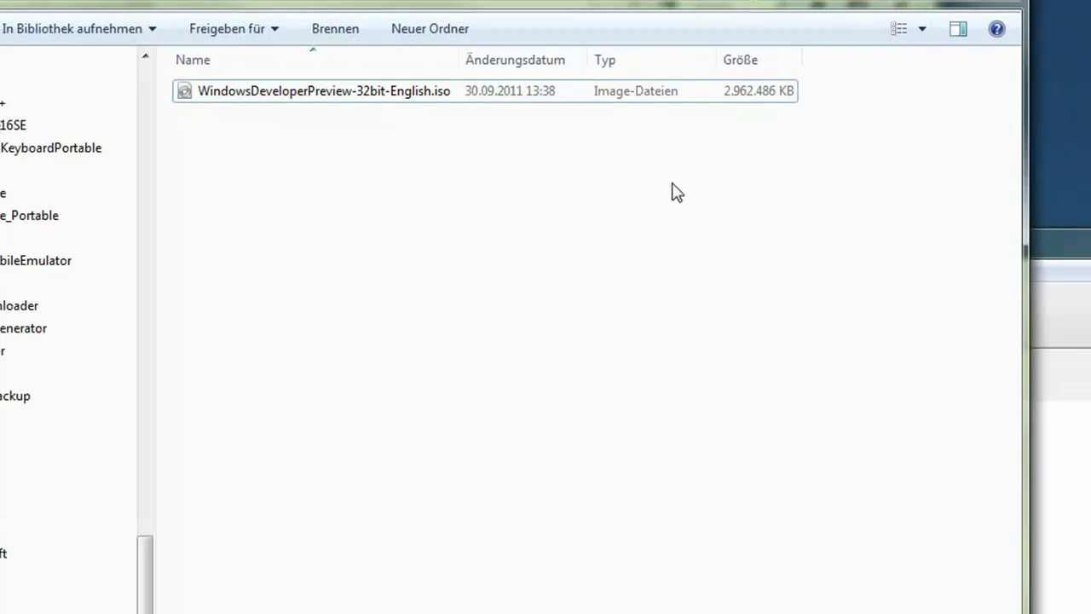
{"action": "left_click", "coordinate": [1047, 252]}
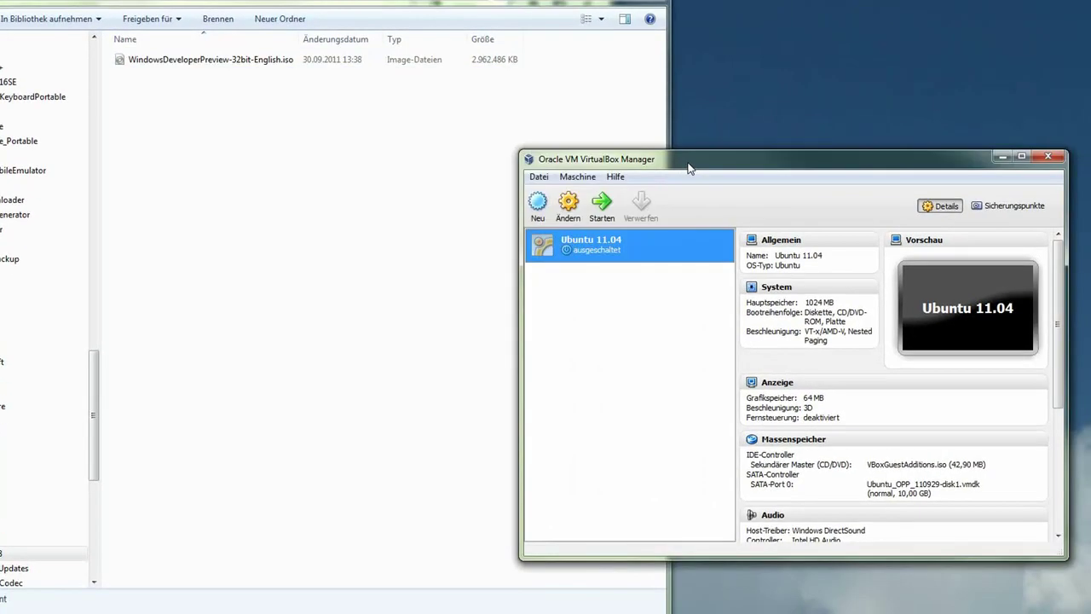
- Create a new machine named 'Windows 8 prev' with OS version Windows 7, reaching the memory page
{"action": "left_click_drag", "start_coordinate": [689, 168], "coordinate": [219, 140]}
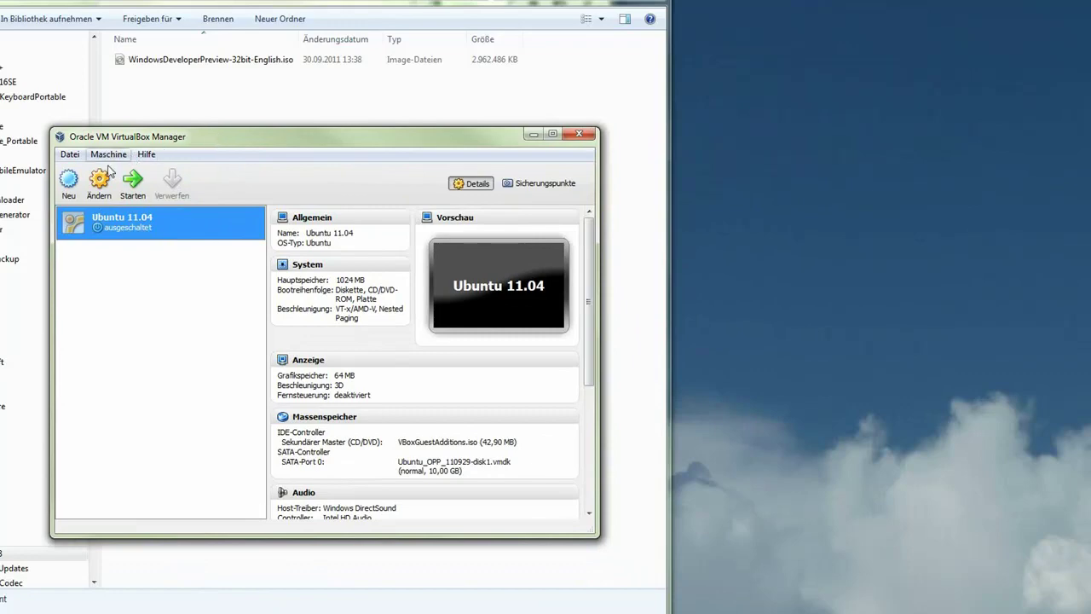
{"action": "left_click", "coordinate": [69, 181]}
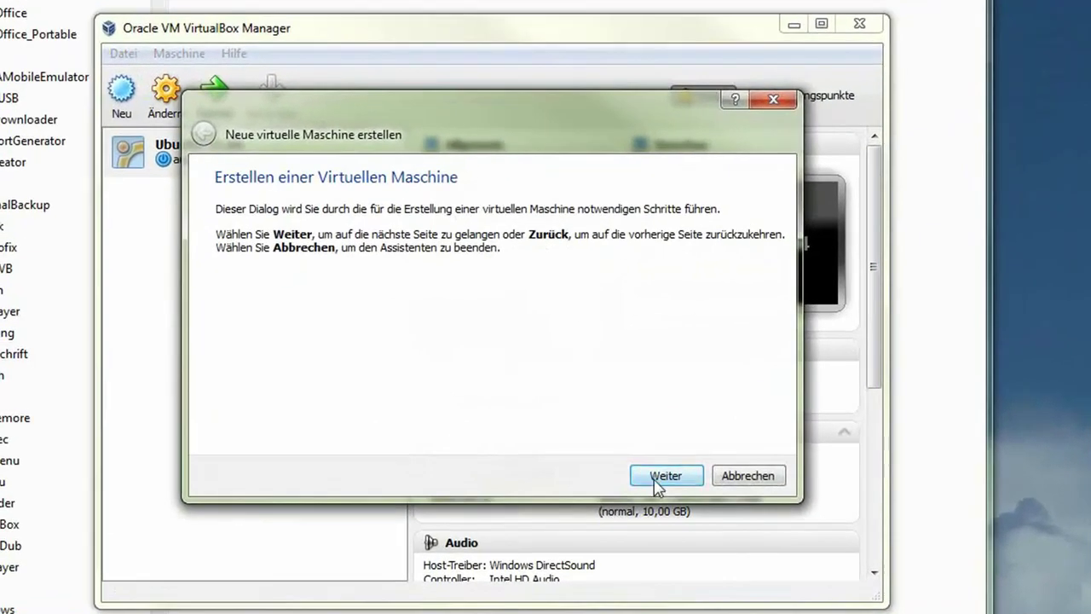
{"action": "left_click", "coordinate": [439, 450]}
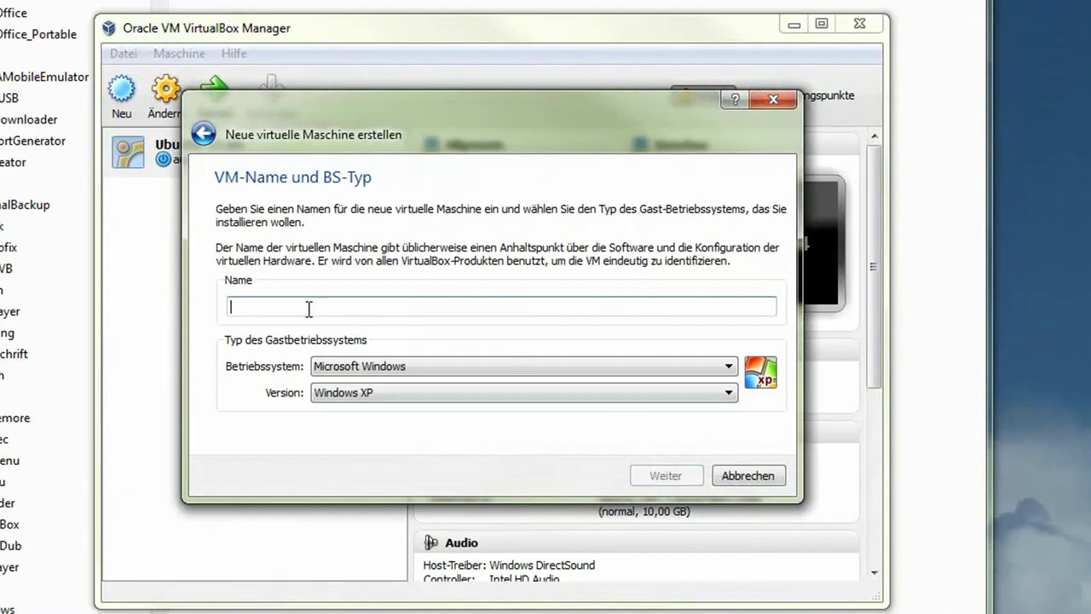
{"action": "type", "text": "Windows"}
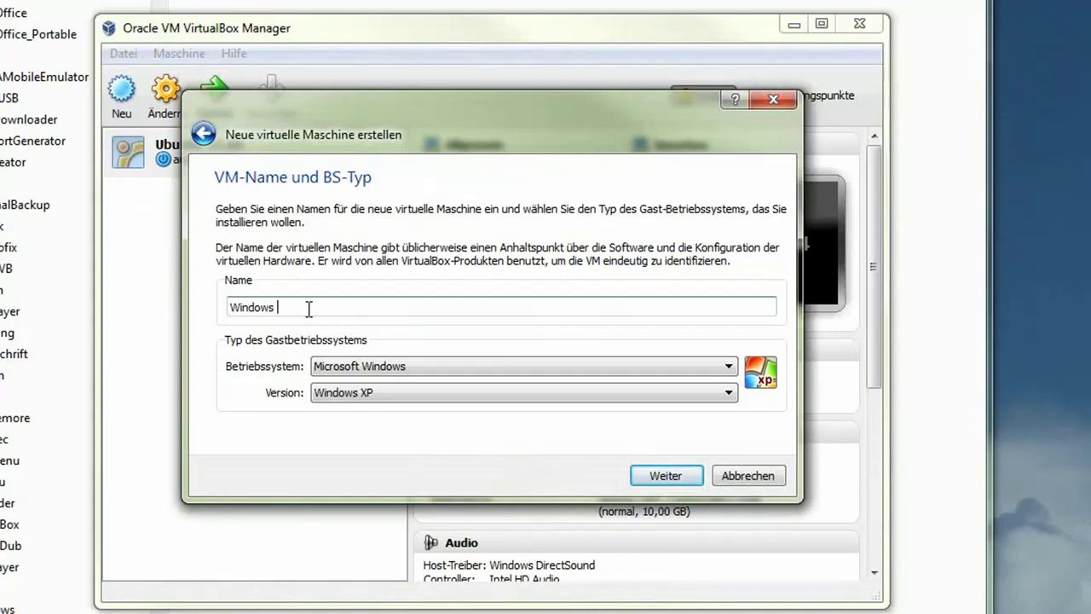
{"action": "type", "text": "8 prev"}
{"action": "left_click", "coordinate": [381, 396]}
{"action": "scroll", "coordinate": [413, 494], "scroll_direction": "down", "scroll_amount": 2}
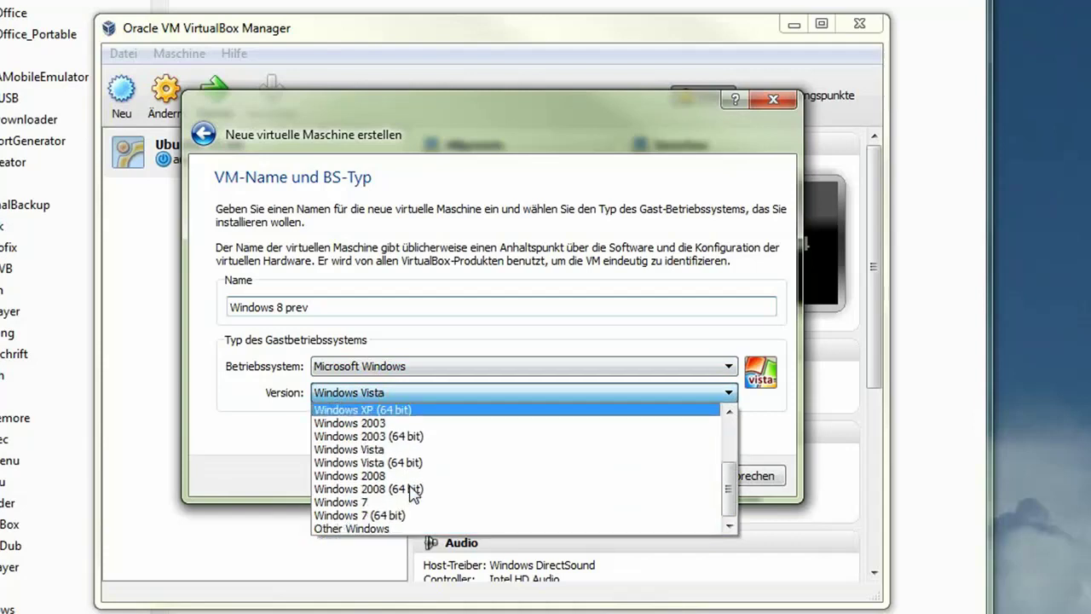
{"action": "left_click", "coordinate": [366, 504]}
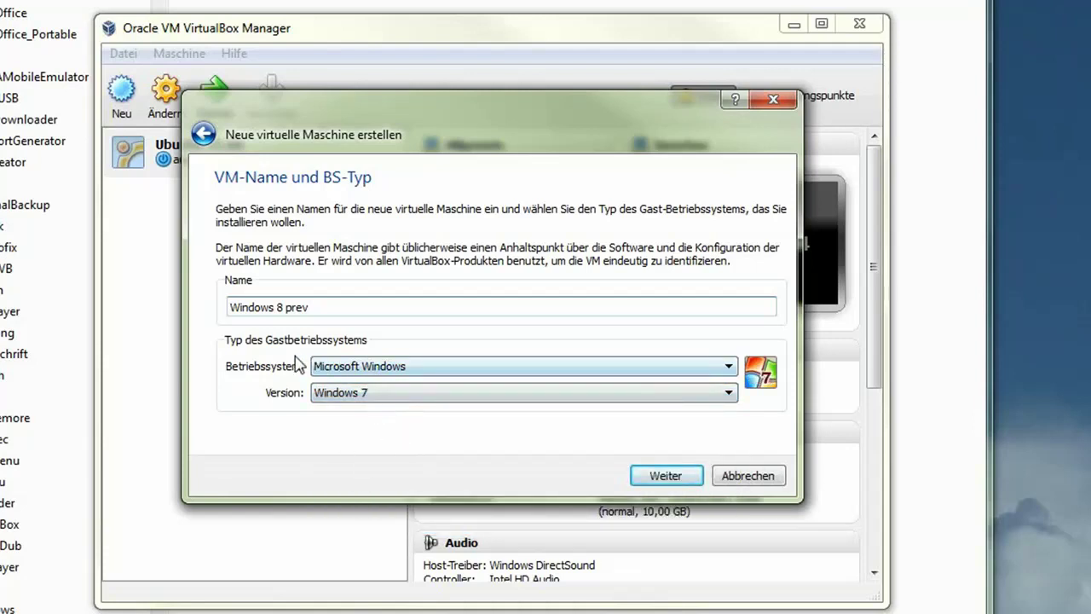
{"action": "left_click", "coordinate": [667, 475]}
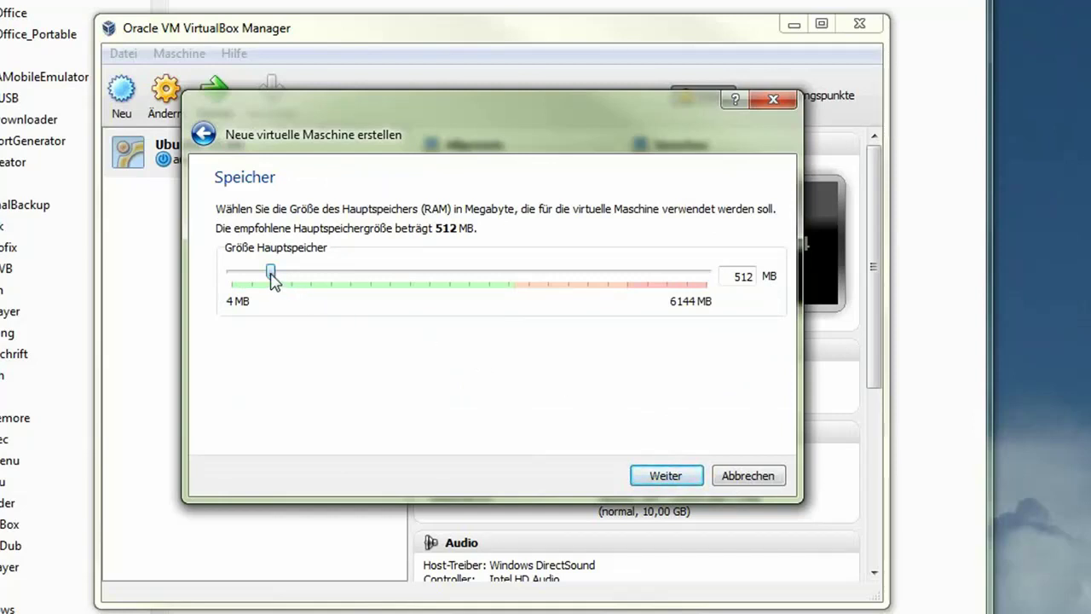
- Raise base memory from 512 MB to 2048 MB and continue
{"action": "left_click_drag", "start_coordinate": [273, 280], "coordinate": [391, 282]}
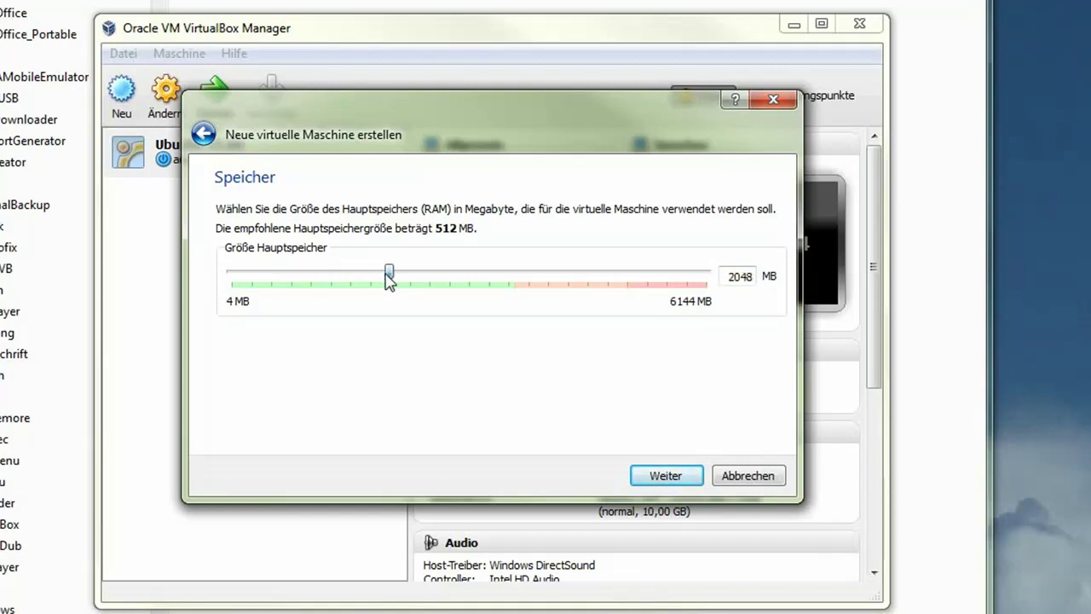
{"action": "left_click", "coordinate": [666, 476]}
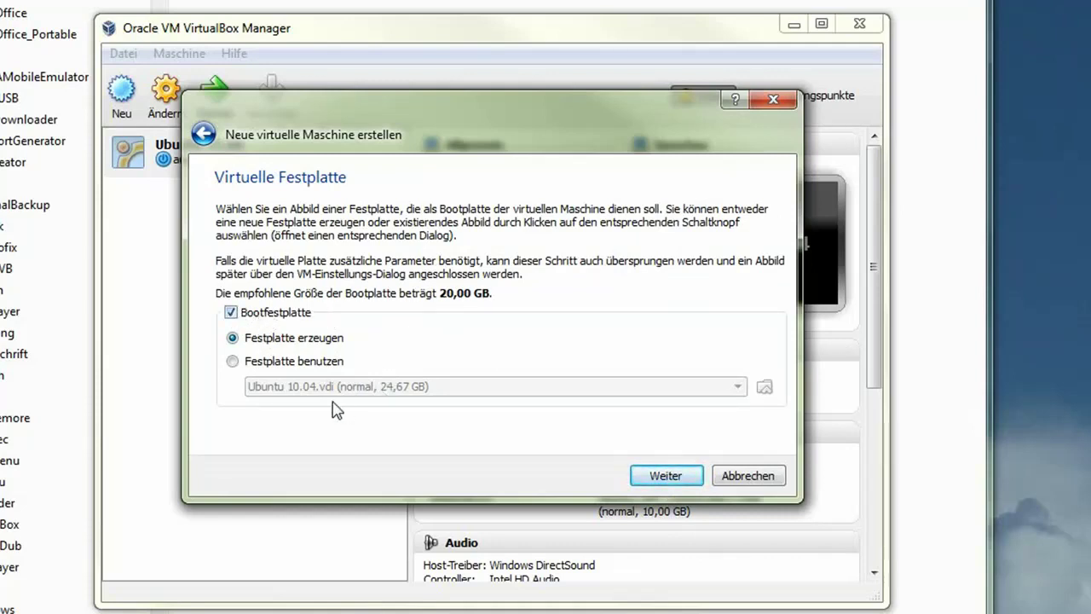
- Choose to create a new boot hard disk (20,00 GB recommended) instead of reusing the Ubuntu disk
{"action": "left_click", "coordinate": [289, 365]}
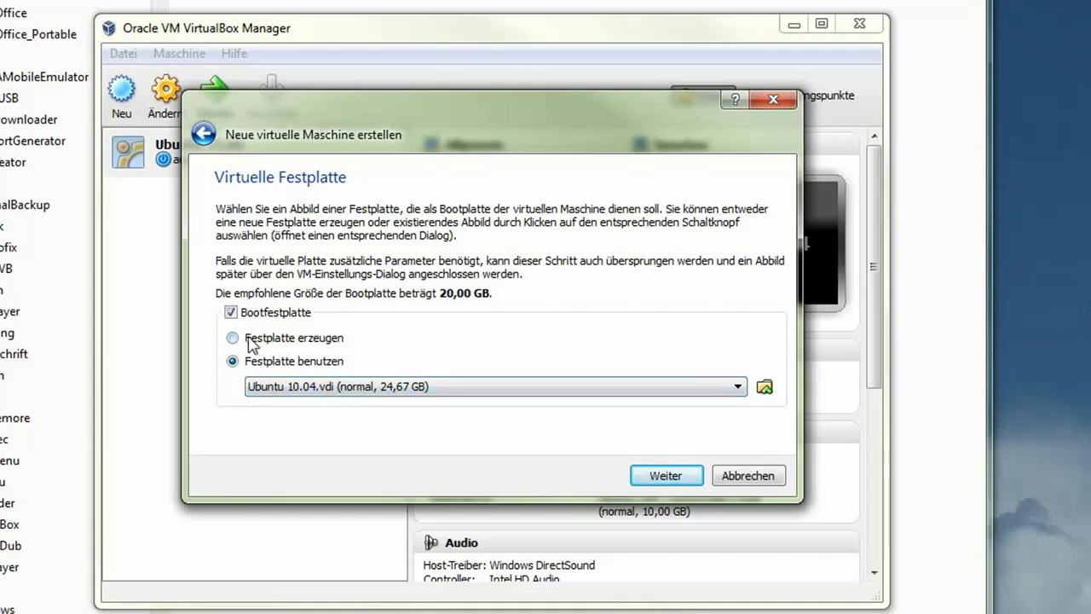
{"action": "left_click", "coordinate": [249, 339]}
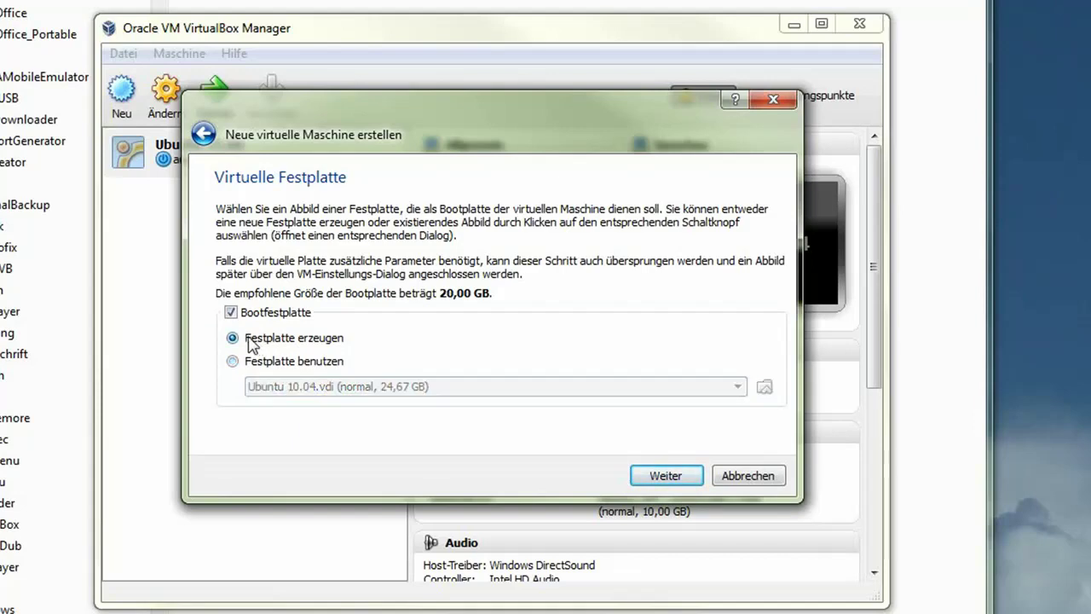
{"action": "left_click", "coordinate": [667, 478]}
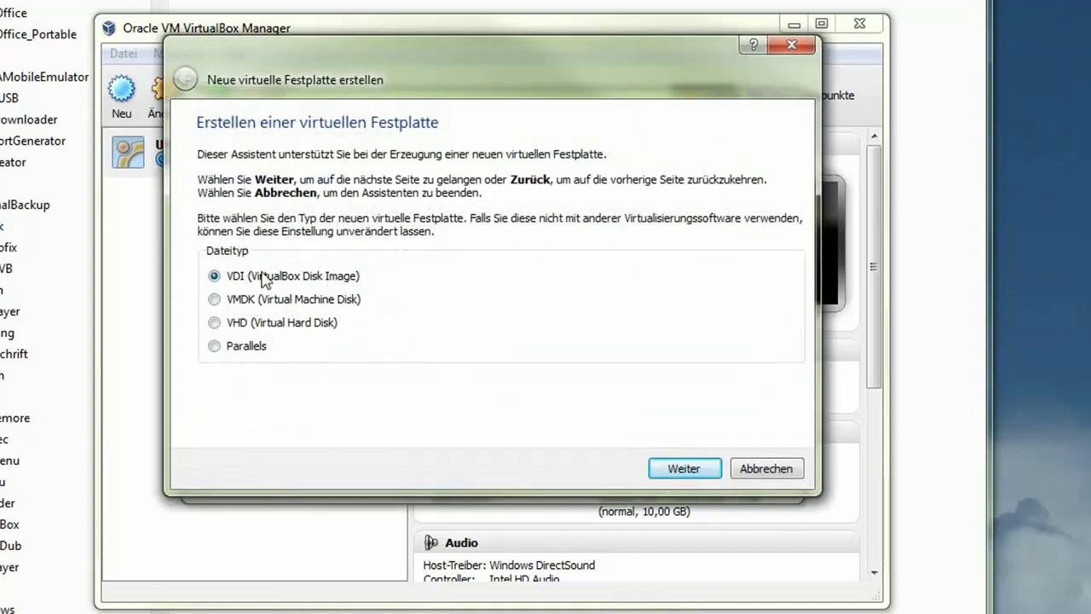
- Create a fixed-size 30,18 GB VDI disk and finish creating the Windows 8 prev machine
{"action": "left_click", "coordinate": [706, 470]}
{"action": "left_click", "coordinate": [245, 301]}
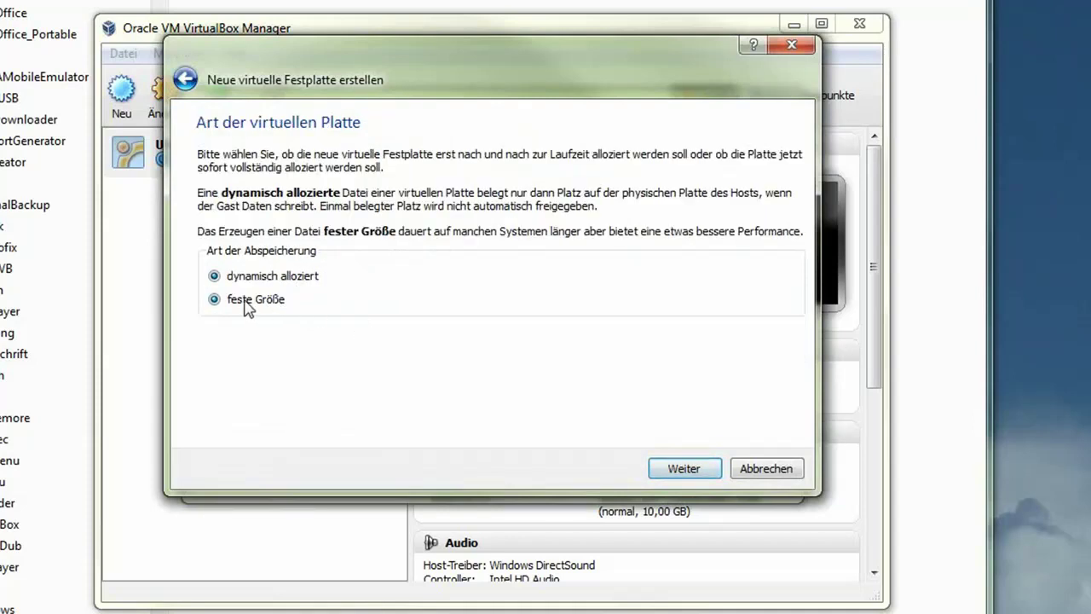
{"action": "left_click", "coordinate": [694, 470]}
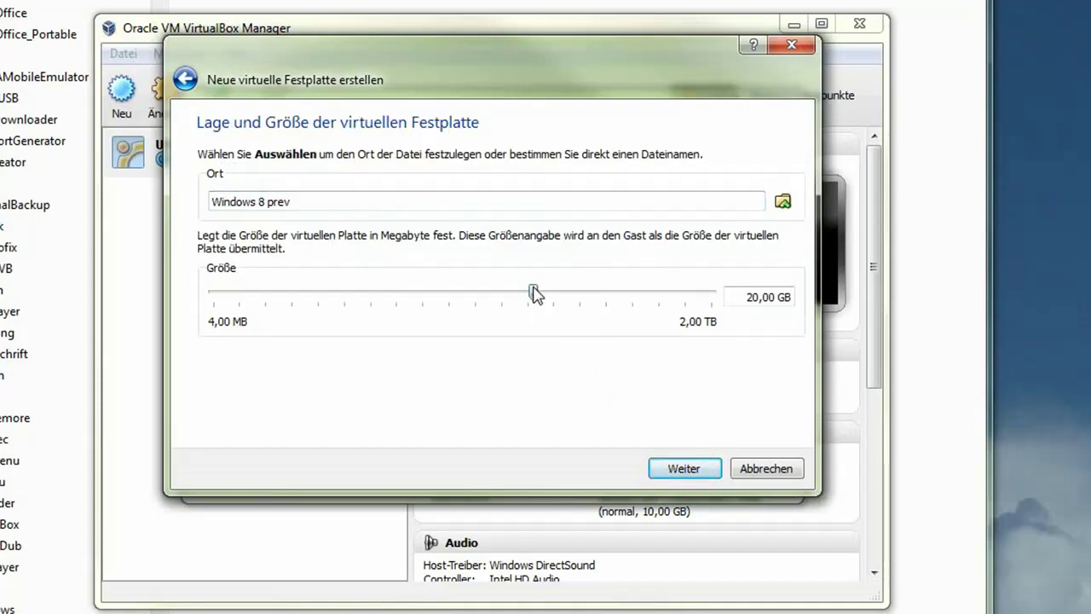
{"action": "mouse_move", "coordinate": [535, 294]}
{"action": "left_mouse_down"}
{"action": "mouse_move", "coordinate": [564, 294]}
{"action": "mouse_move", "coordinate": [552, 294]}
{"action": "left_mouse_up"}
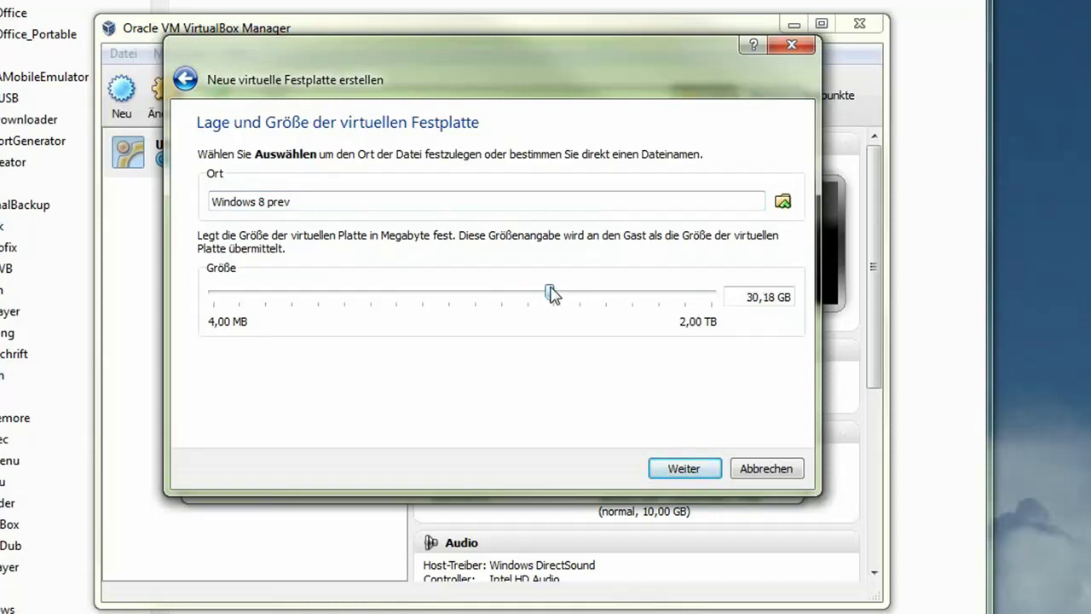
{"action": "left_click", "coordinate": [686, 470]}
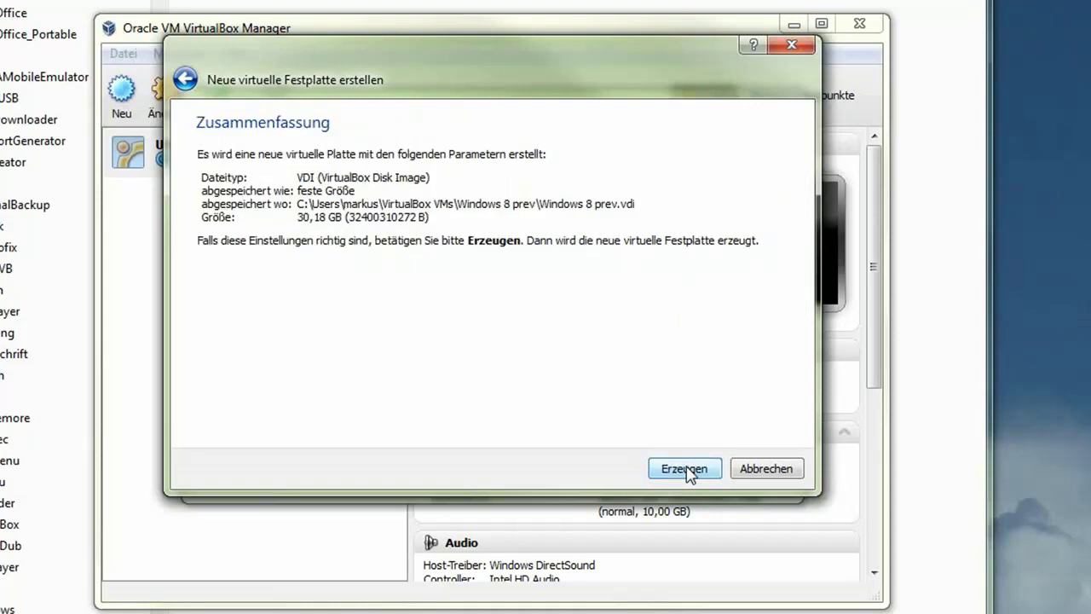
{"action": "left_click", "coordinate": [687, 470]}
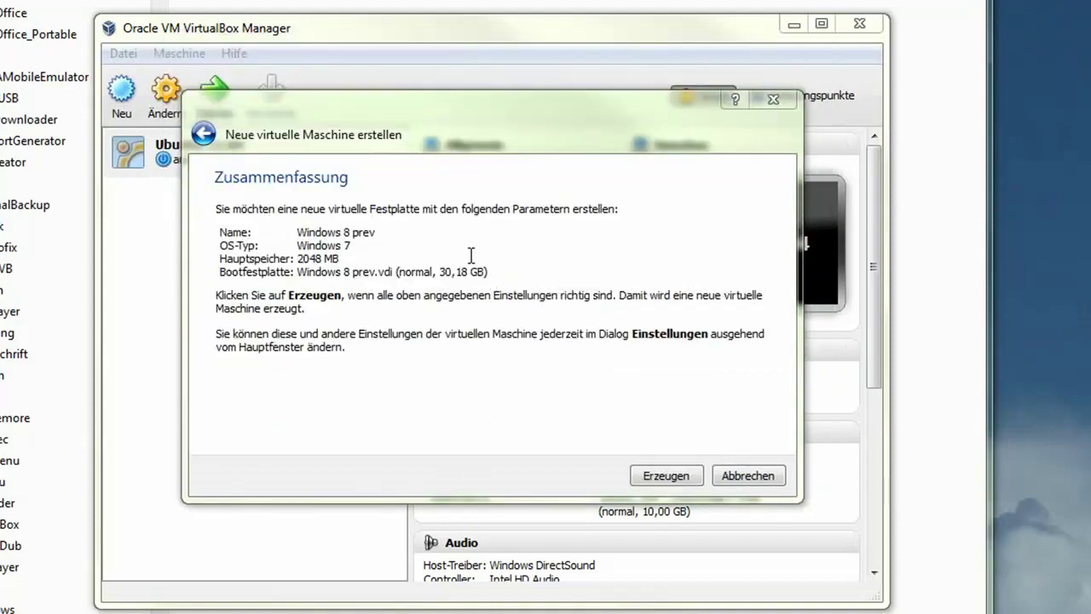
{"action": "left_click", "coordinate": [665, 475]}
{"action": "left_click", "coordinate": [665, 476]}
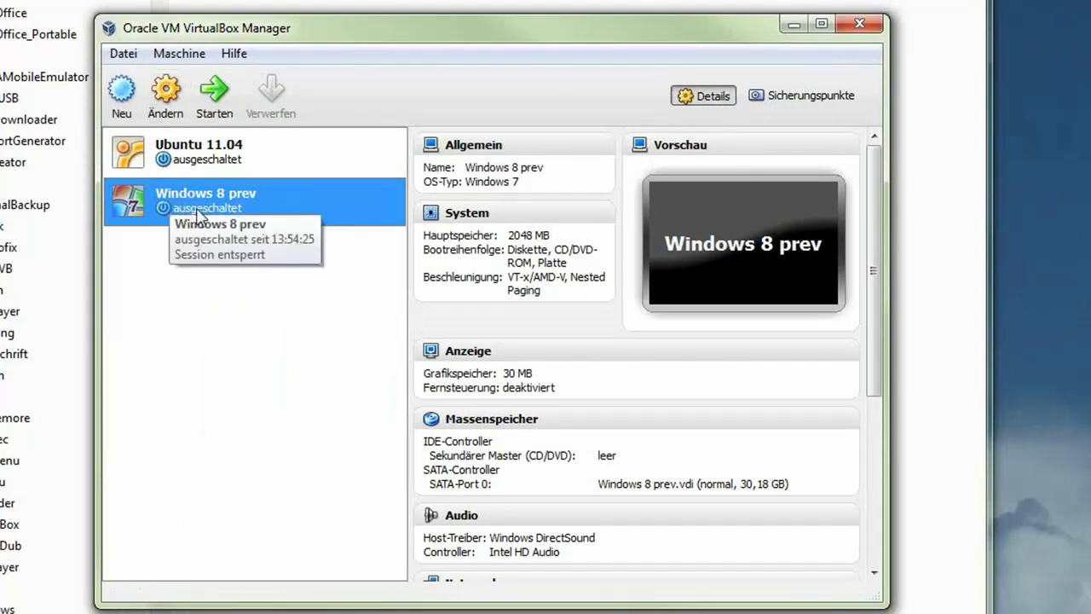
- Enable IO-APIC in the Windows 8 prev System settings
{"action": "left_click", "coordinate": [168, 98]}
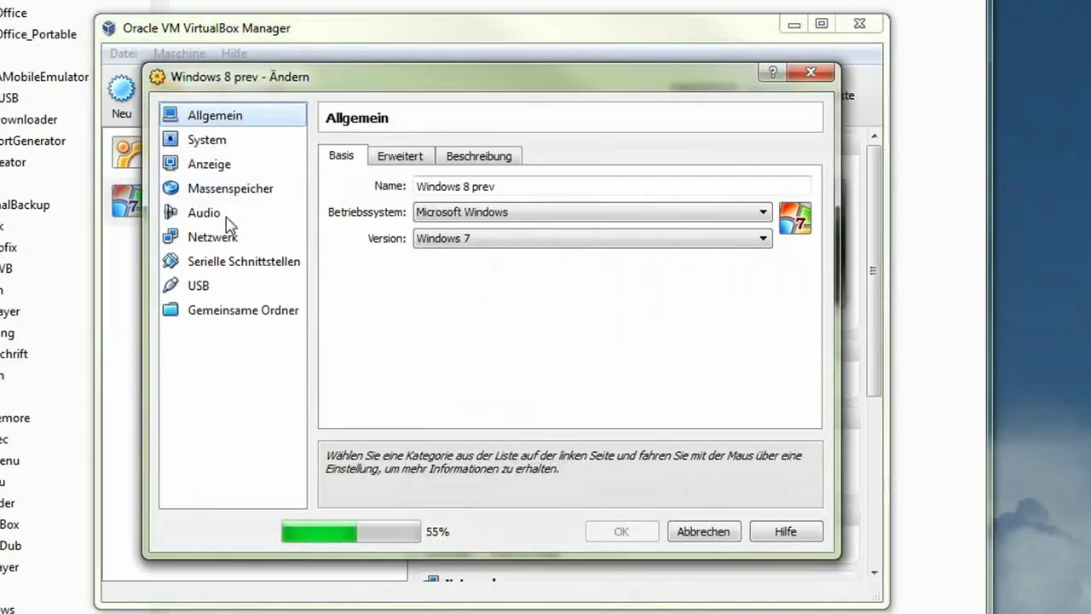
{"action": "left_click", "coordinate": [219, 145]}
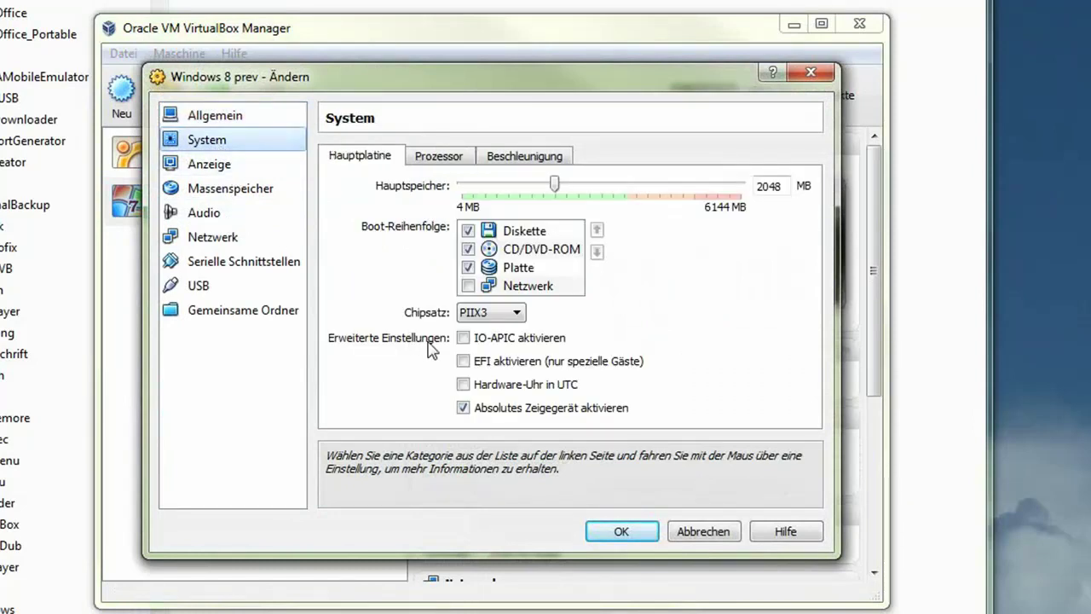
{"action": "mouse_move", "coordinate": [468, 341]}
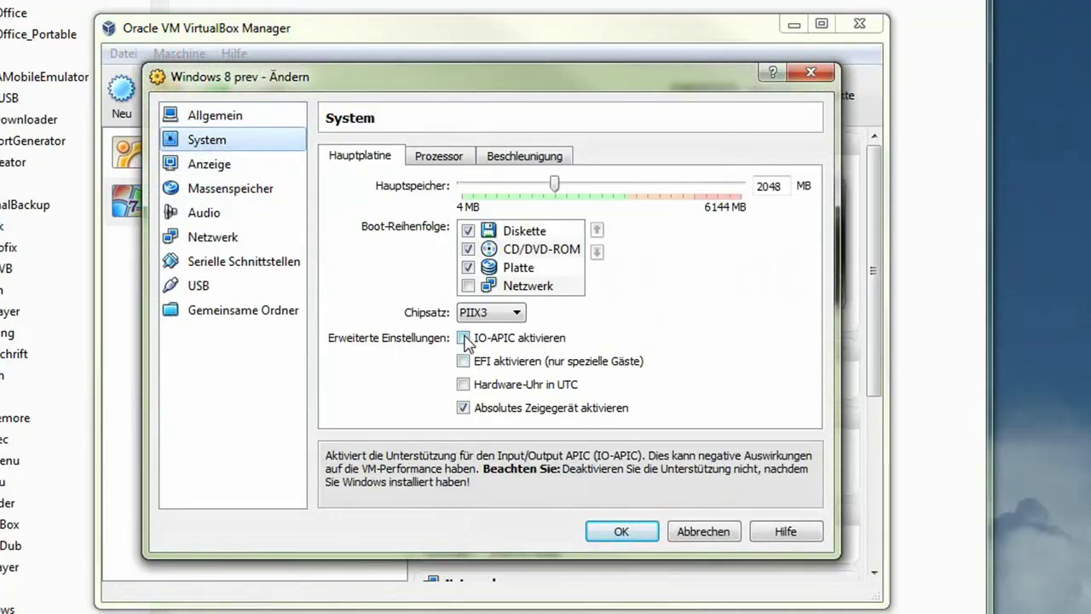
{"action": "left_click", "coordinate": [463, 338]}
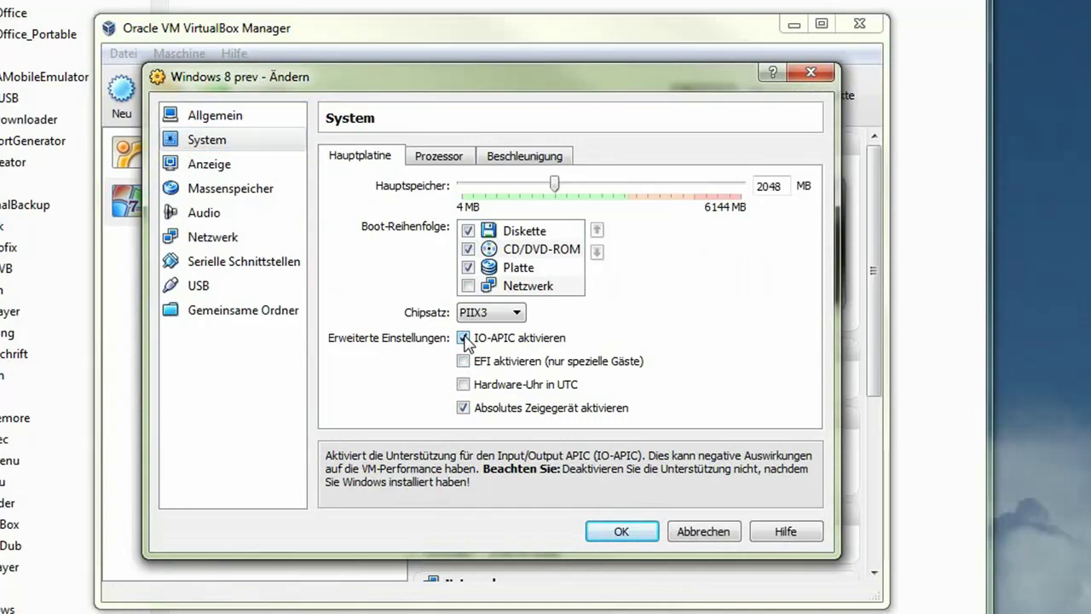
- Raise the display's video memory from 30 MB to 128 MB
{"action": "left_click", "coordinate": [209, 165]}
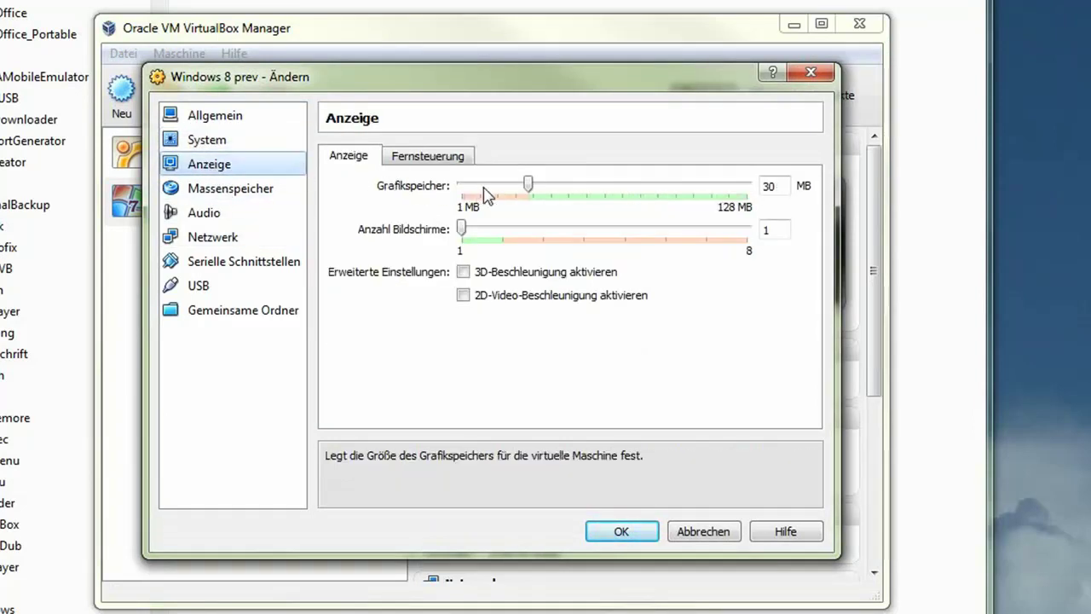
{"action": "left_click_drag", "start_coordinate": [530, 182], "coordinate": [564, 183]}
{"action": "left_click_drag", "start_coordinate": [594, 187], "coordinate": [774, 210]}
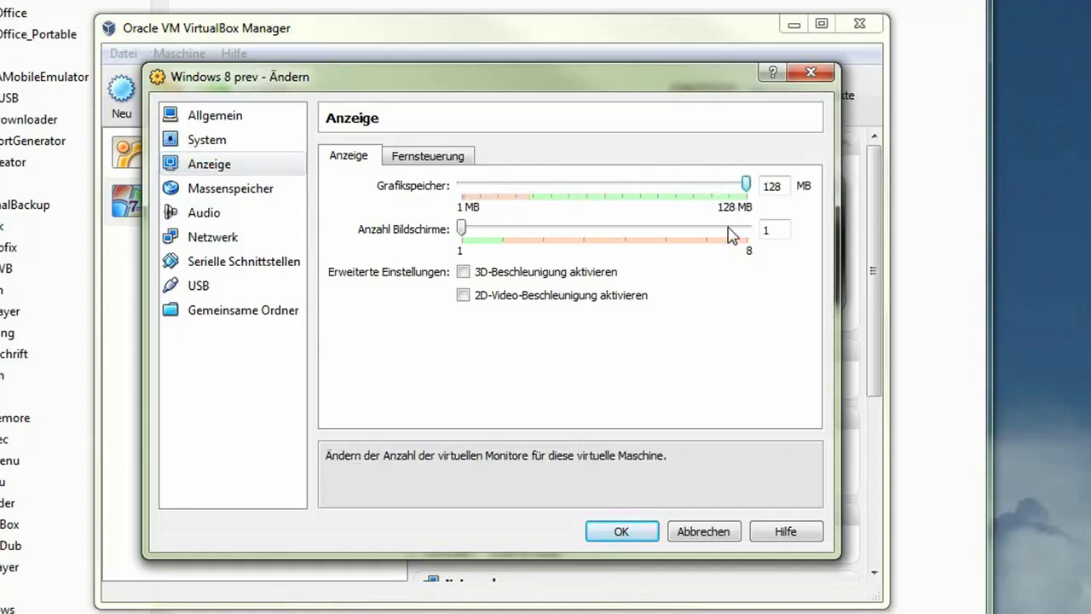
{"action": "left_click", "coordinate": [237, 194]}
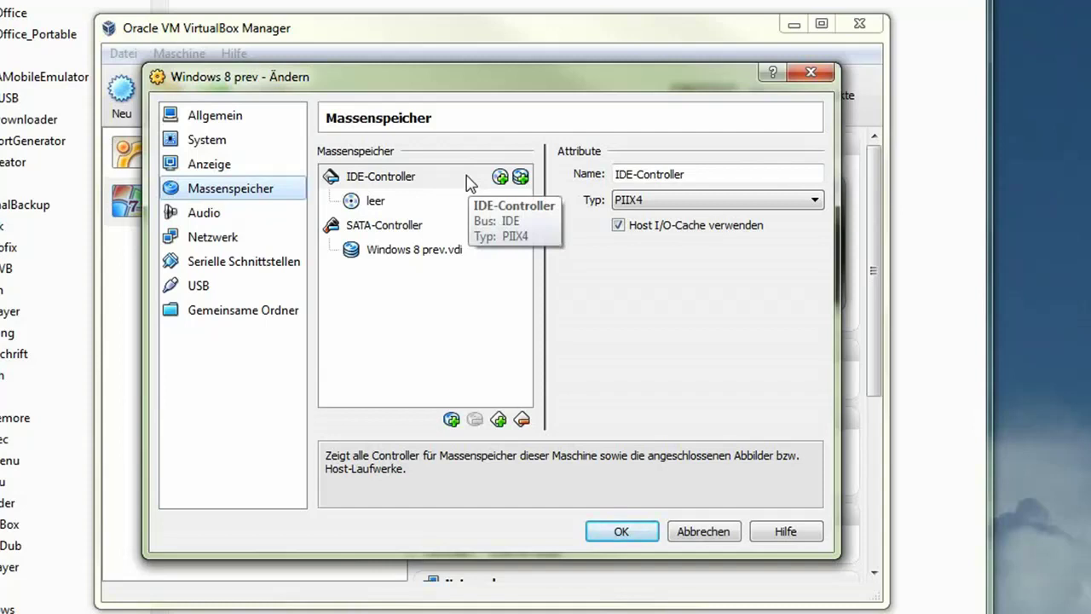
- Choose to load a virtual CD/DVD image file for the empty IDE CD drive
{"action": "left_click", "coordinate": [392, 201]}
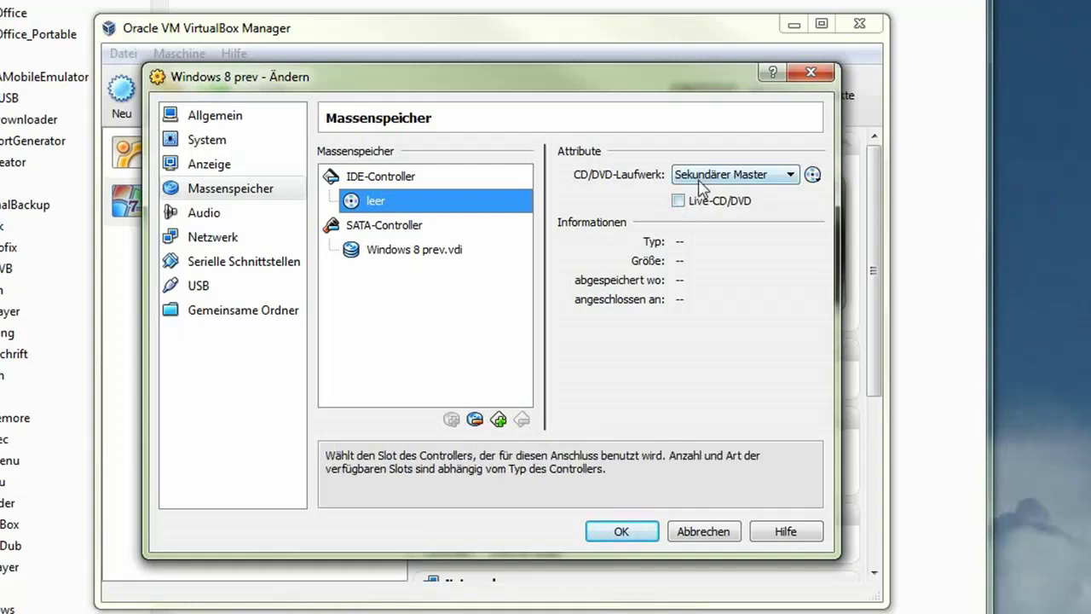
{"action": "left_click", "coordinate": [812, 175]}
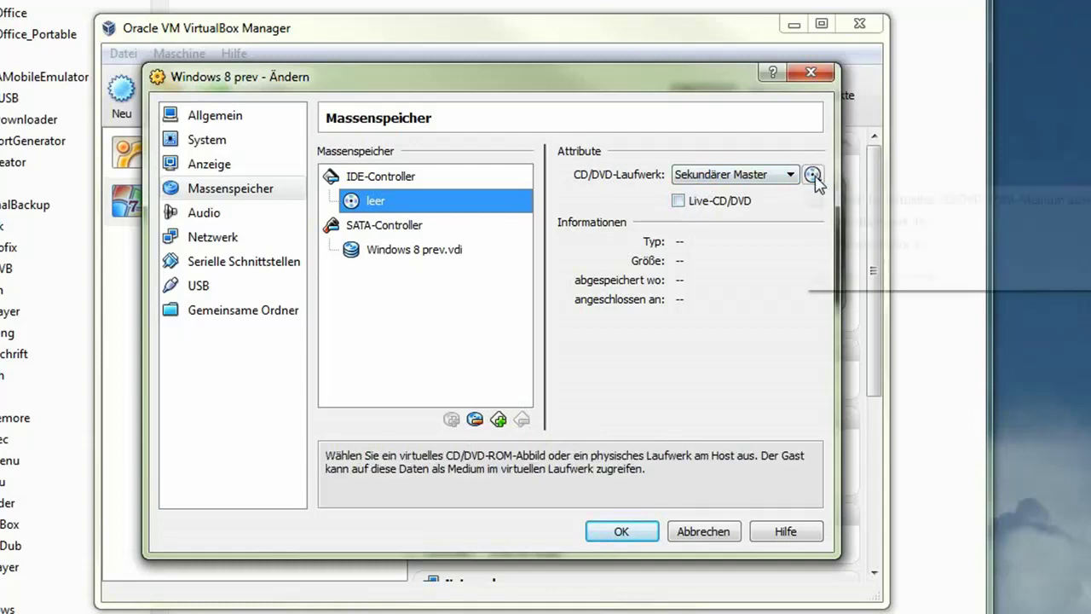
{"action": "left_click", "coordinate": [860, 201]}
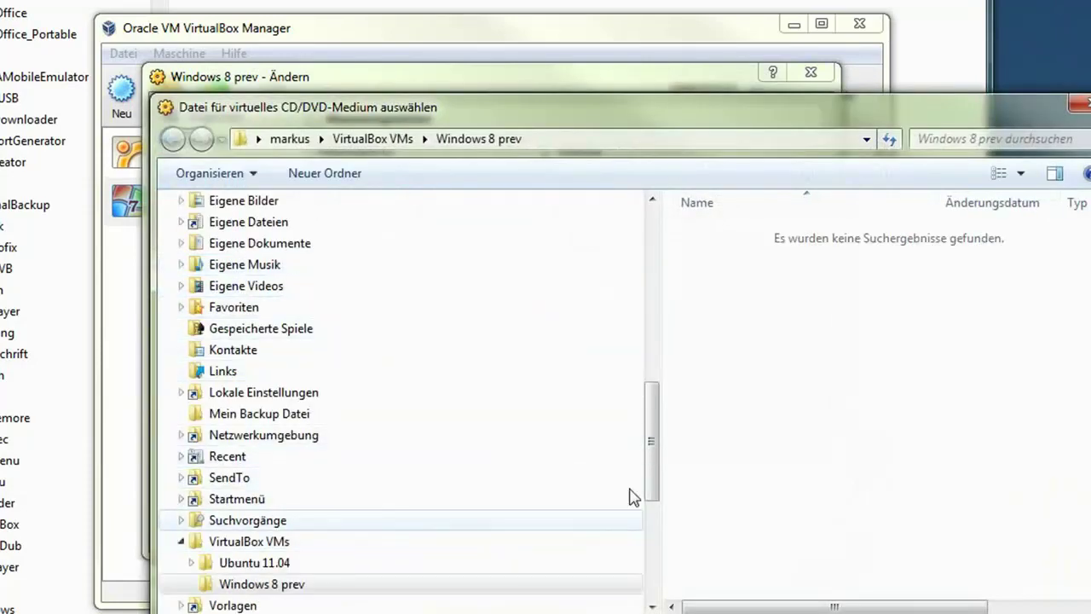
- Load WindowsDeveloperPreview-32bit-English.iso from Download (M:) > Download > Windows_8 into the CD drive
{"action": "left_click_drag", "start_coordinate": [649, 476], "coordinate": [650, 256]}
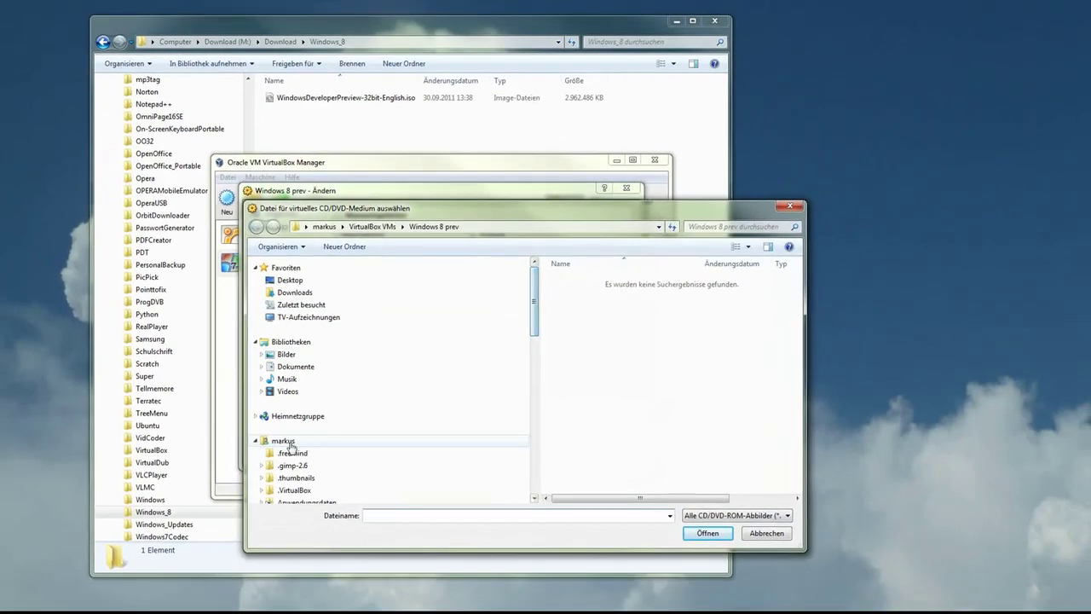
{"action": "double_click", "coordinate": [284, 441]}
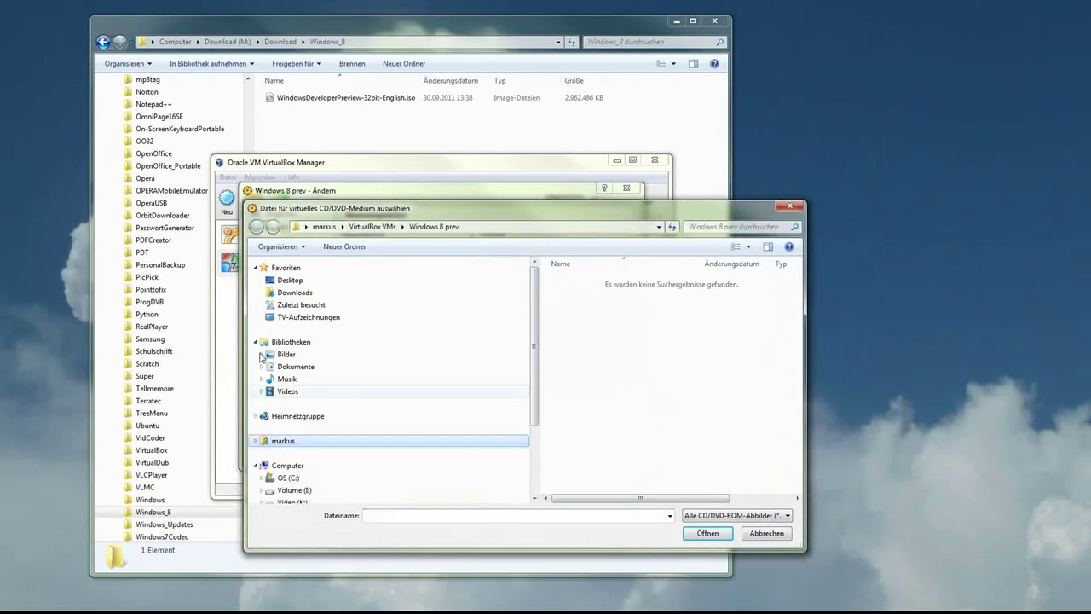
{"action": "scroll", "coordinate": [341, 383], "scroll_direction": "down", "scroll_amount": 2}
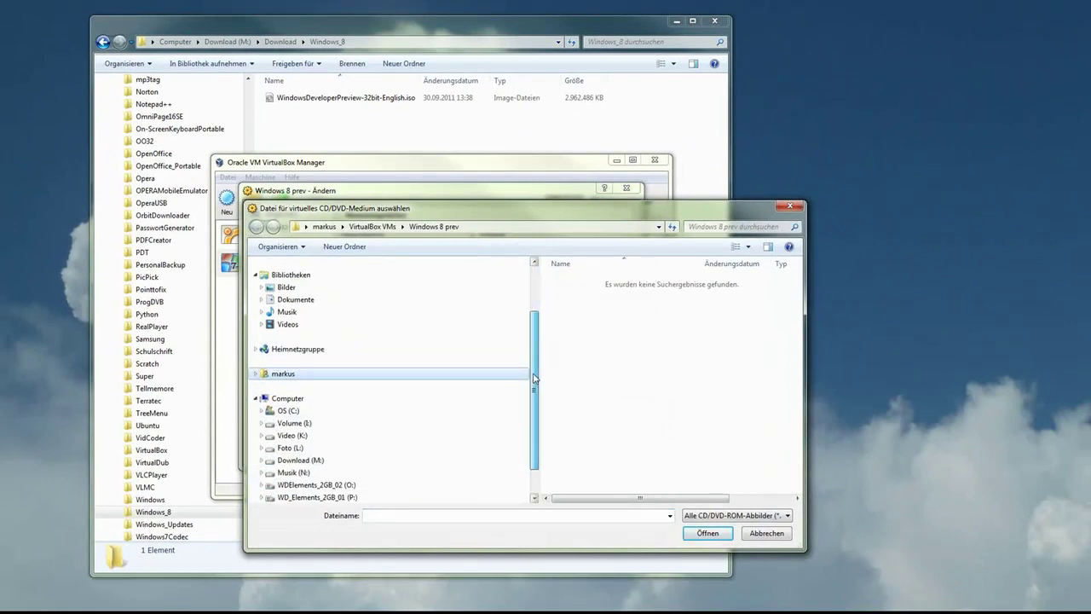
{"action": "left_click", "coordinate": [263, 461]}
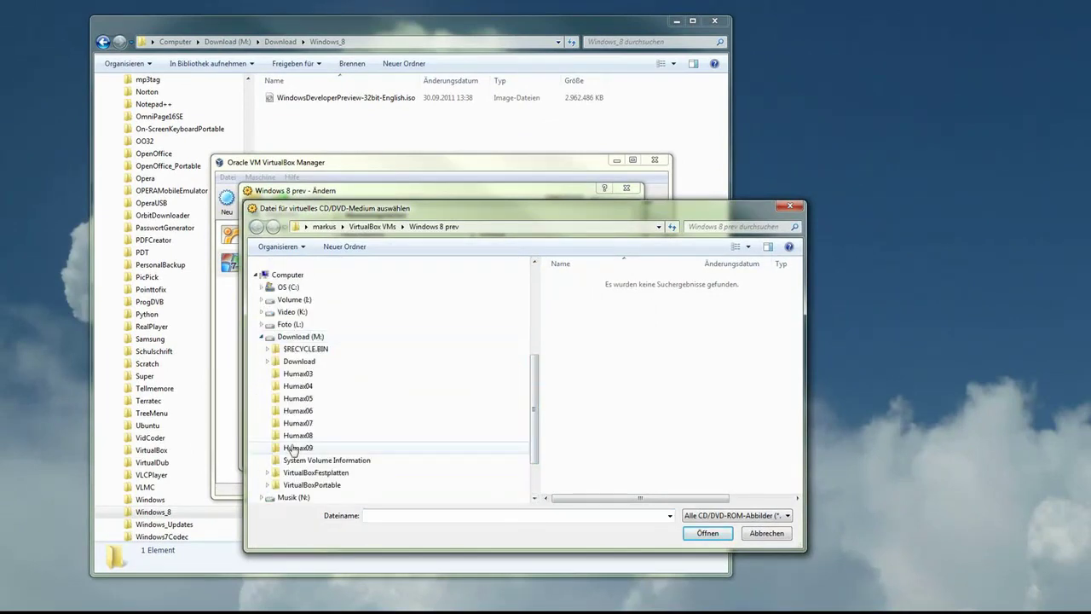
{"action": "left_click", "coordinate": [268, 364]}
{"action": "scroll", "coordinate": [350, 395], "scroll_direction": "down", "scroll_amount": 15}
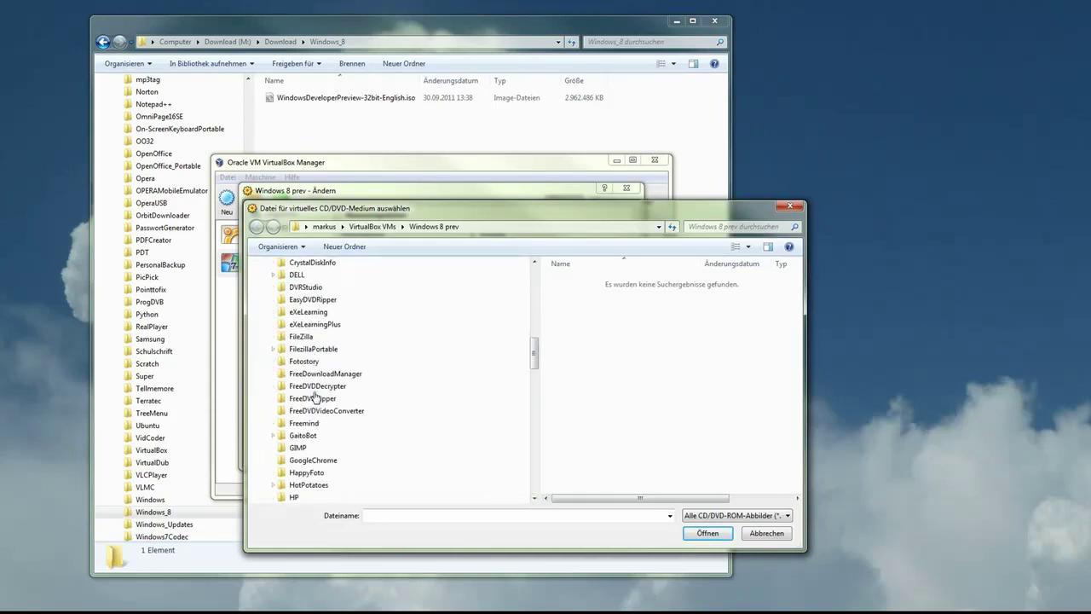
{"action": "scroll", "coordinate": [315, 398], "scroll_direction": "down", "scroll_amount": 6}
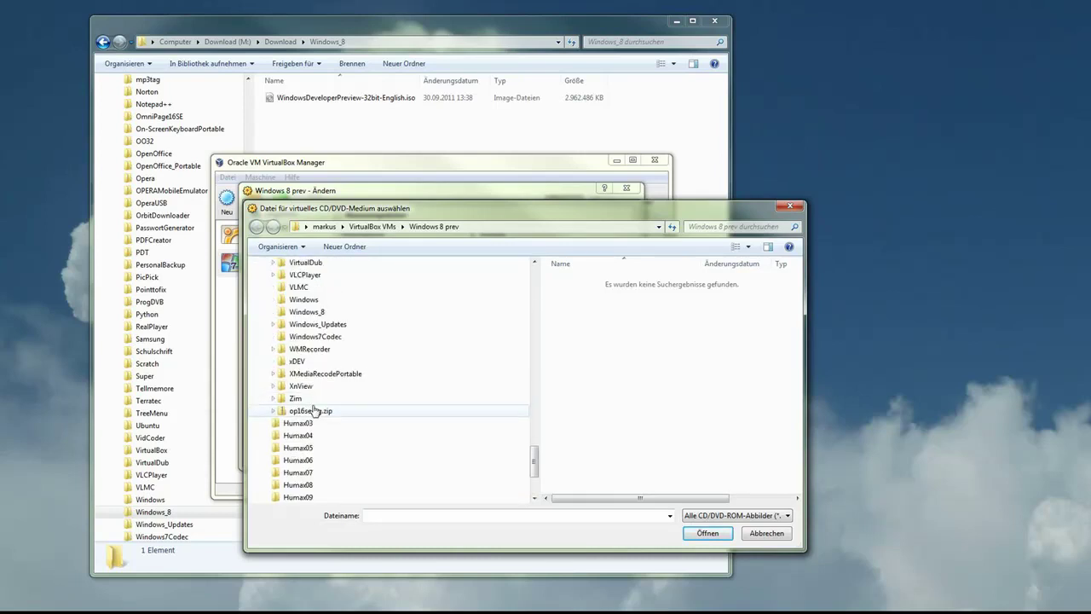
{"action": "left_click", "coordinate": [311, 312]}
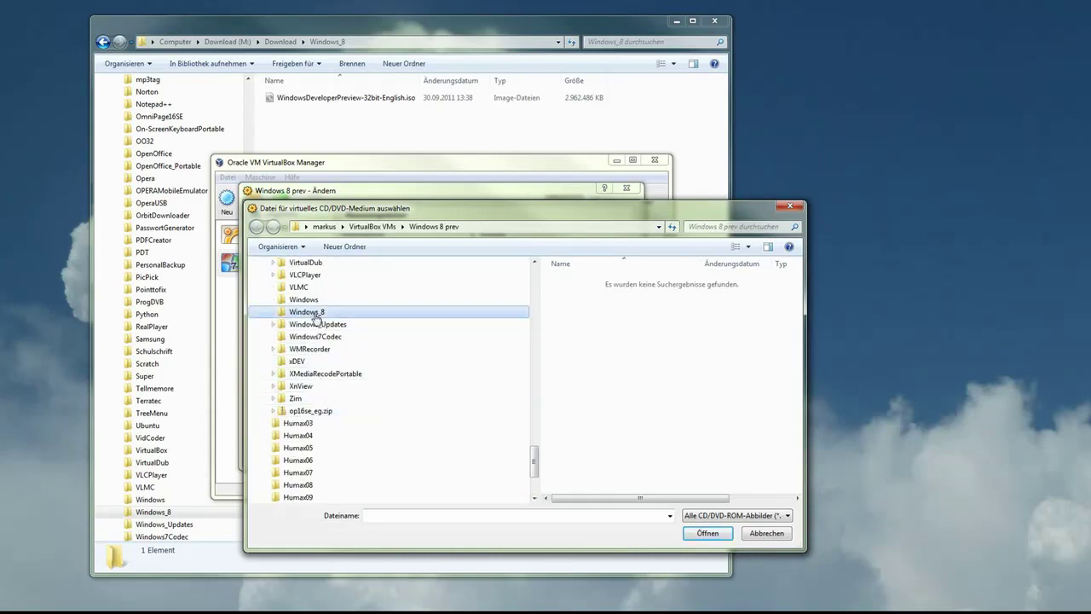
{"action": "left_click", "coordinate": [587, 282]}
{"action": "left_click", "coordinate": [707, 533]}
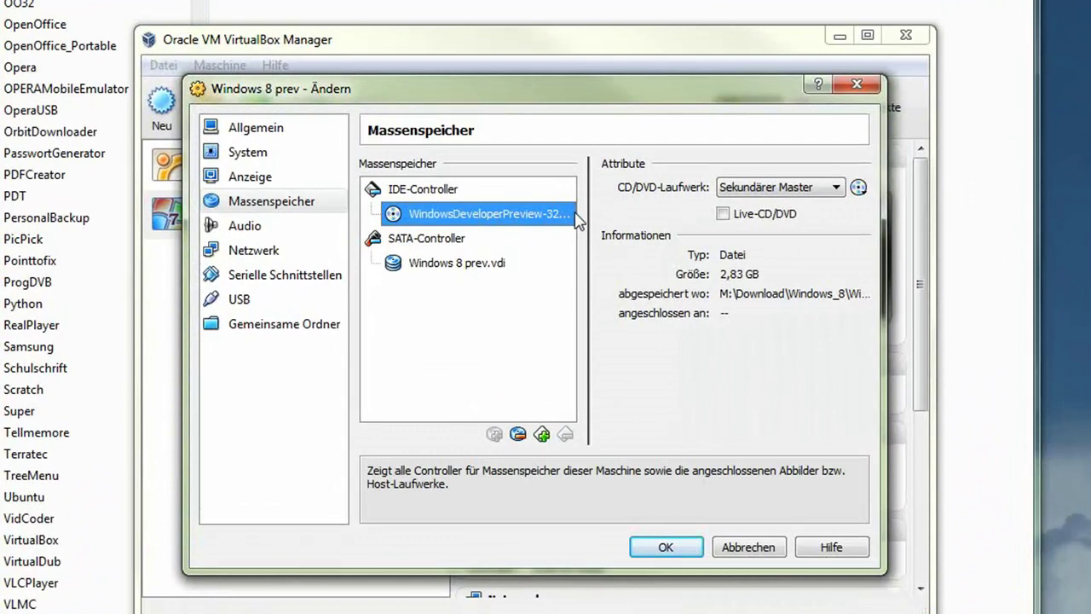
- Review the audio, network, serial port, USB and shared folder settings, then save with OK
{"action": "left_click", "coordinate": [256, 229]}
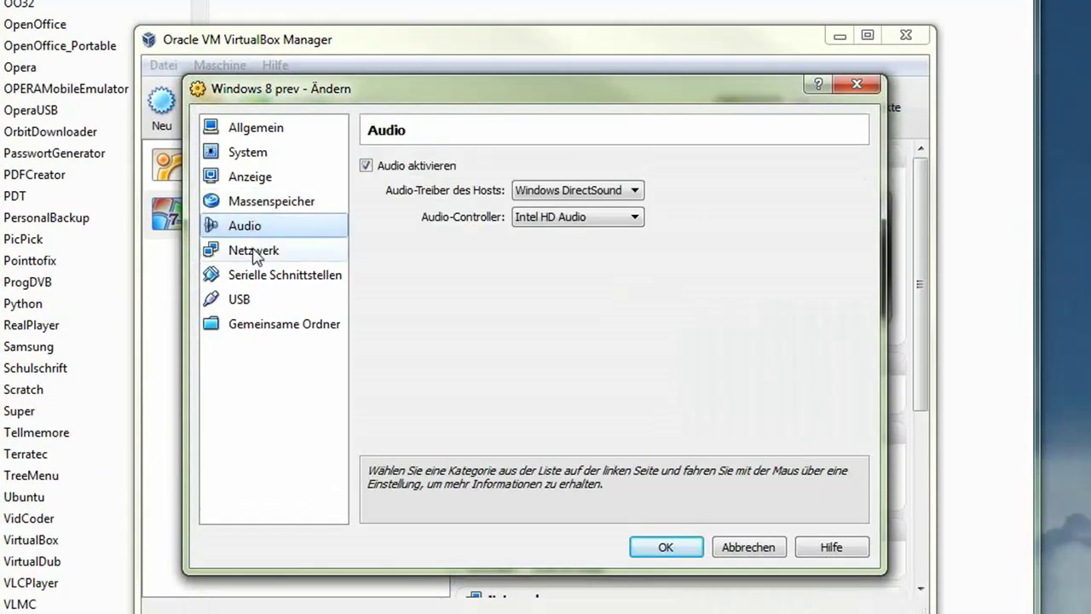
{"action": "left_click", "coordinate": [256, 254]}
{"action": "left_click", "coordinate": [255, 277]}
{"action": "left_click", "coordinate": [245, 301]}
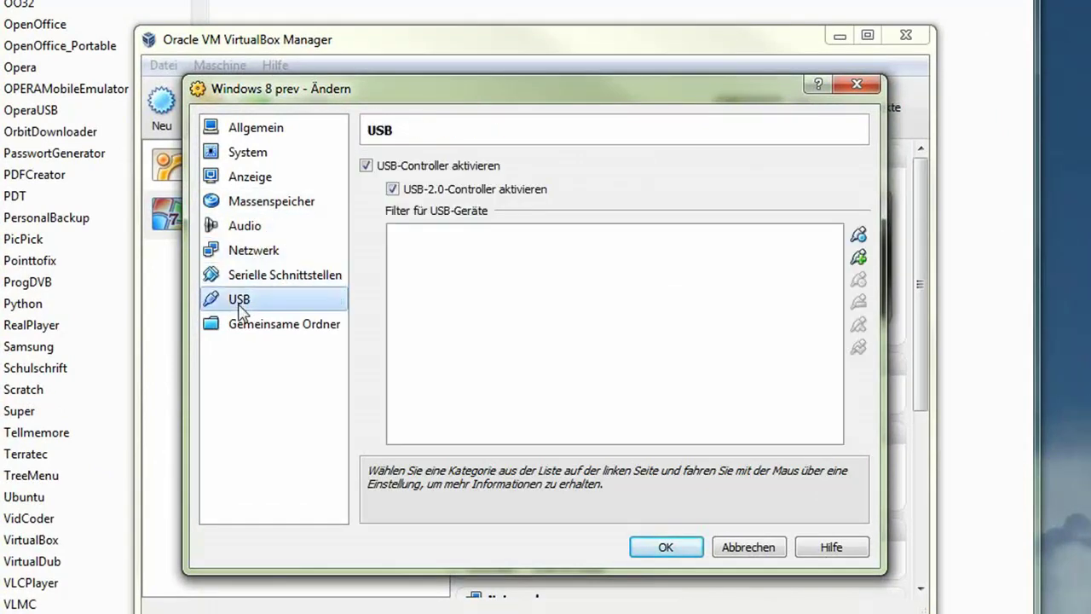
{"action": "left_click", "coordinate": [247, 327]}
{"action": "left_click", "coordinate": [658, 547]}
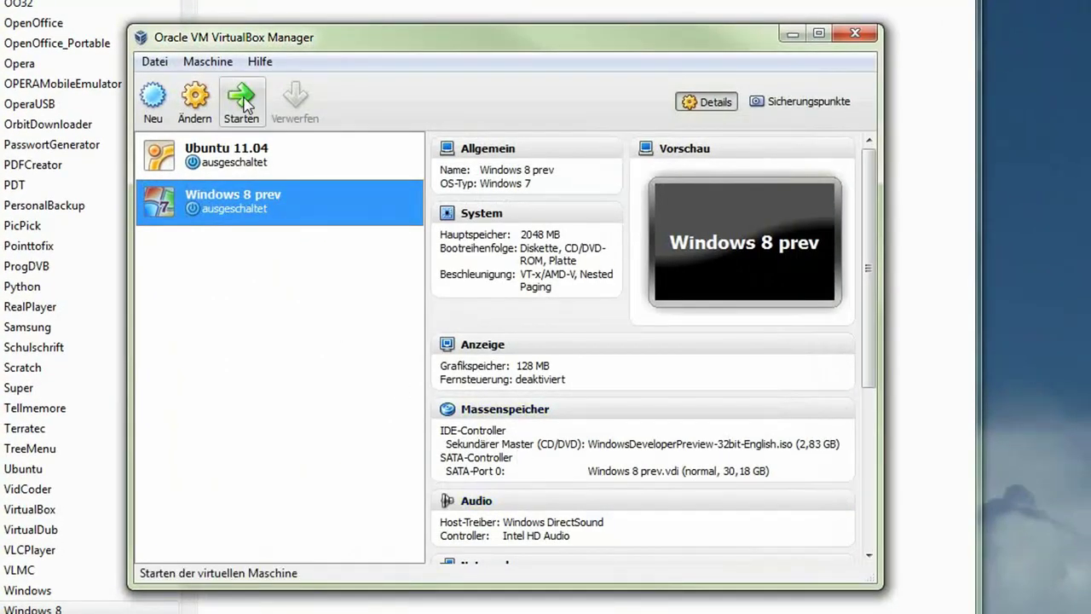
- Start Windows 8 prev, dismiss the colour-mode notice, and permanently silence the mouse integration notice
{"action": "left_click", "coordinate": [253, 110]}
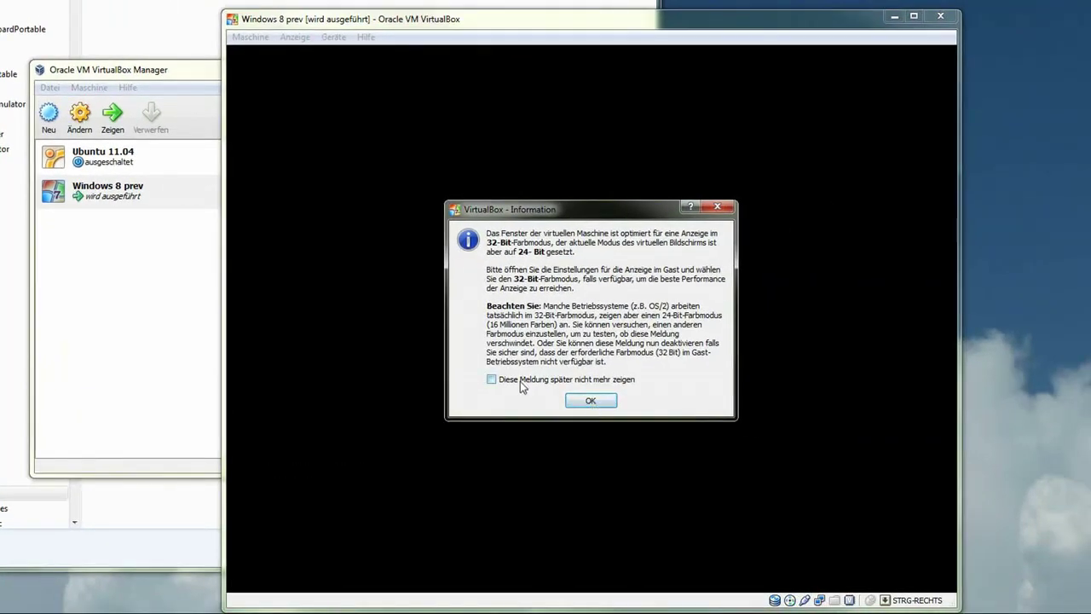
{"action": "left_click", "coordinate": [590, 400]}
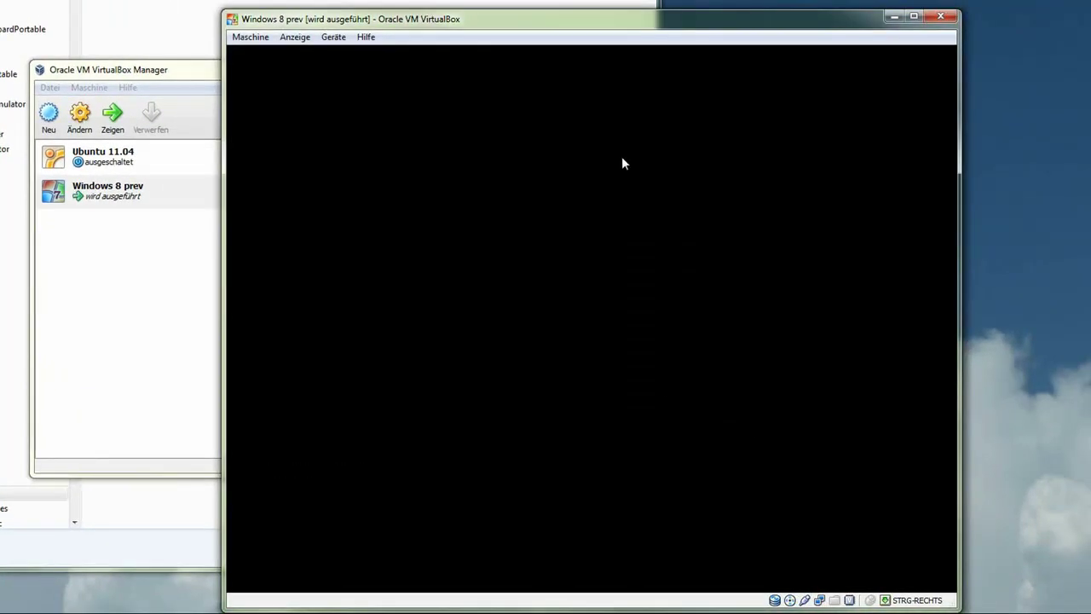
{"action": "left_click_drag", "start_coordinate": [555, 22], "coordinate": [458, 14]}
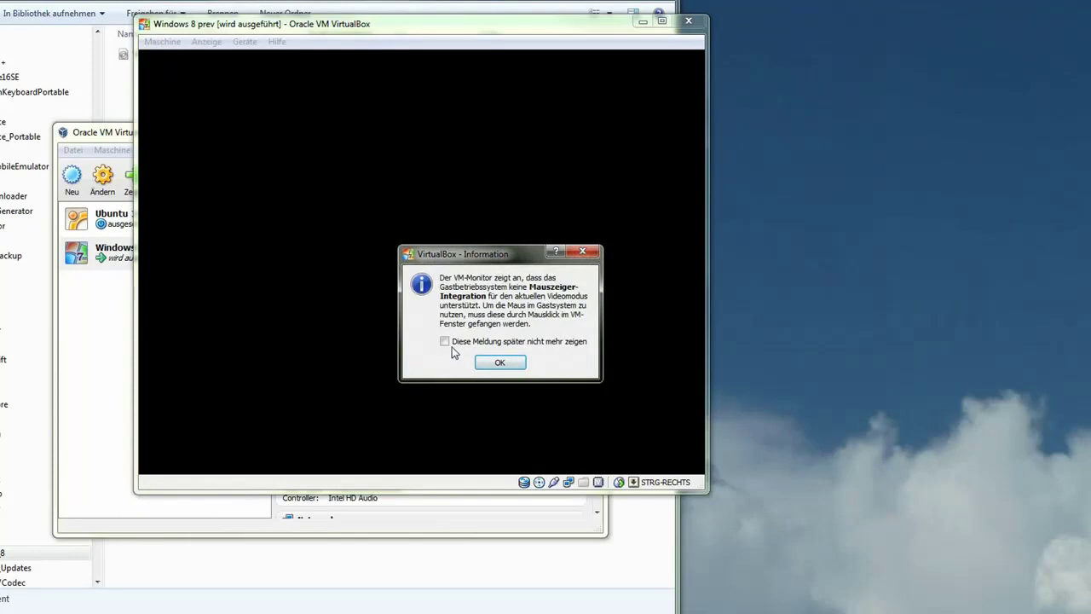
{"action": "left_click", "coordinate": [452, 344]}
{"action": "left_click", "coordinate": [500, 362]}
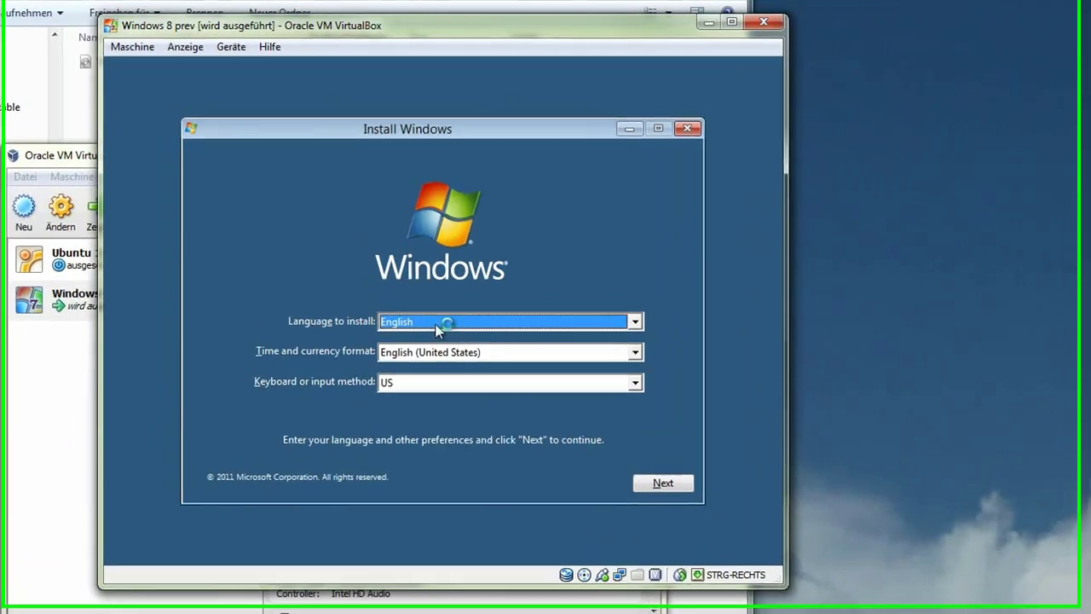
- Set the time and currency format to German (Austria)
{"action": "left_click", "coordinate": [437, 324]}
{"action": "left_click", "coordinate": [438, 324]}
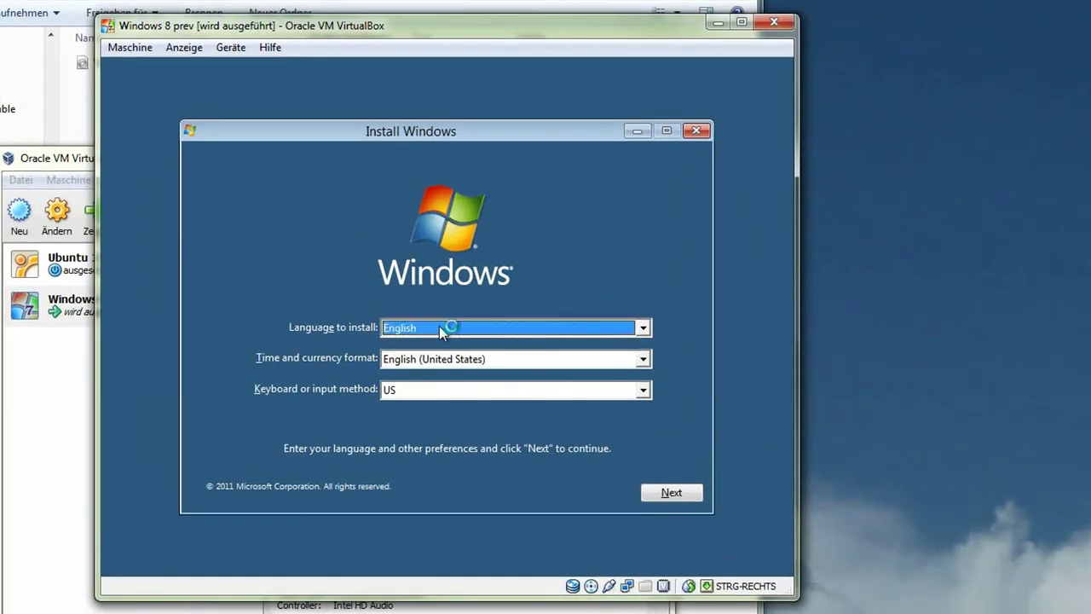
{"action": "left_click", "coordinate": [430, 355]}
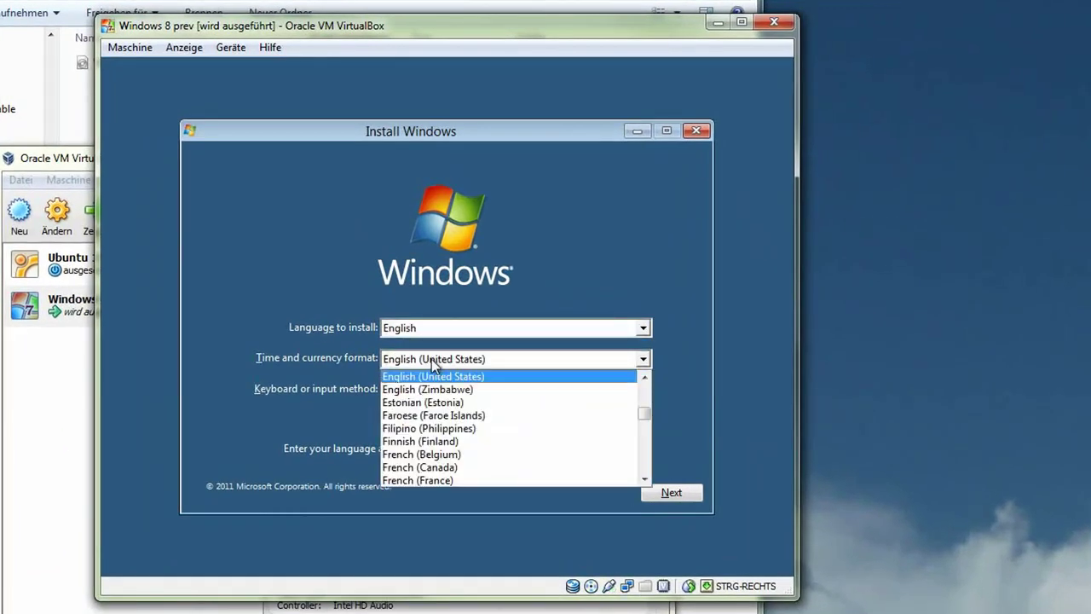
{"action": "scroll", "coordinate": [456, 430], "scroll_direction": "down", "scroll_amount": 1}
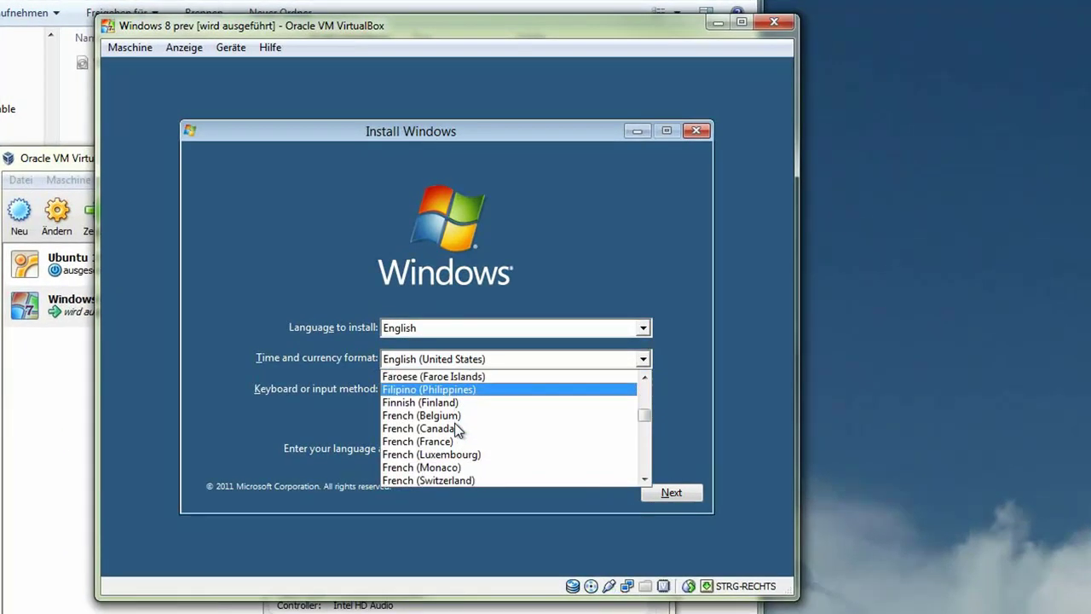
{"action": "scroll", "coordinate": [456, 429], "scroll_direction": "down", "scroll_amount": 1}
{"action": "scroll", "coordinate": [458, 431], "scroll_direction": "down", "scroll_amount": 1}
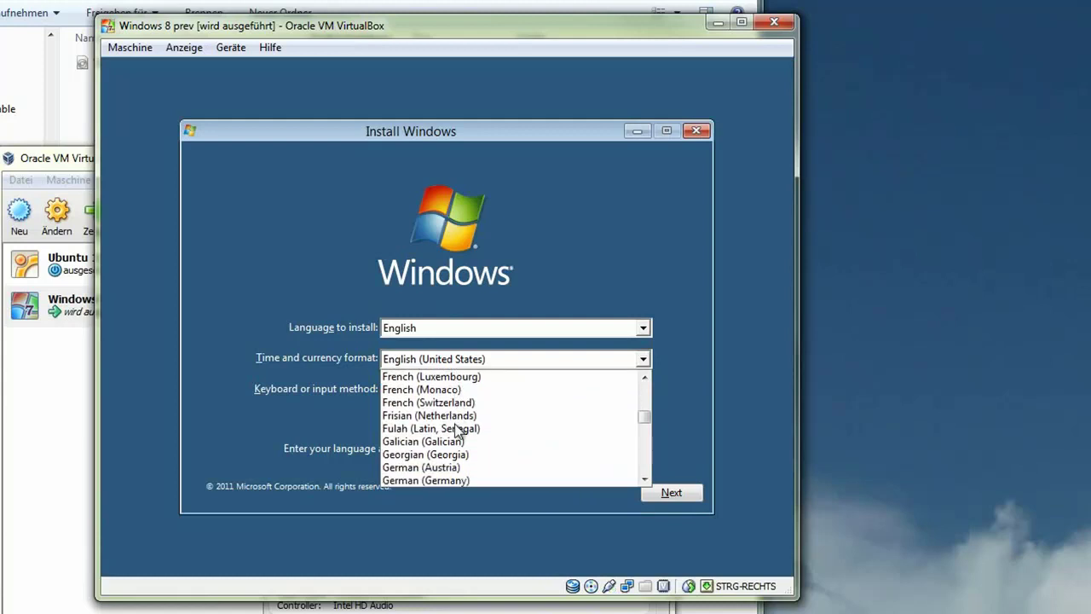
{"action": "left_click", "coordinate": [437, 467]}
- Continue past the language settings and start the installation with Install now
{"action": "left_click", "coordinate": [417, 329]}
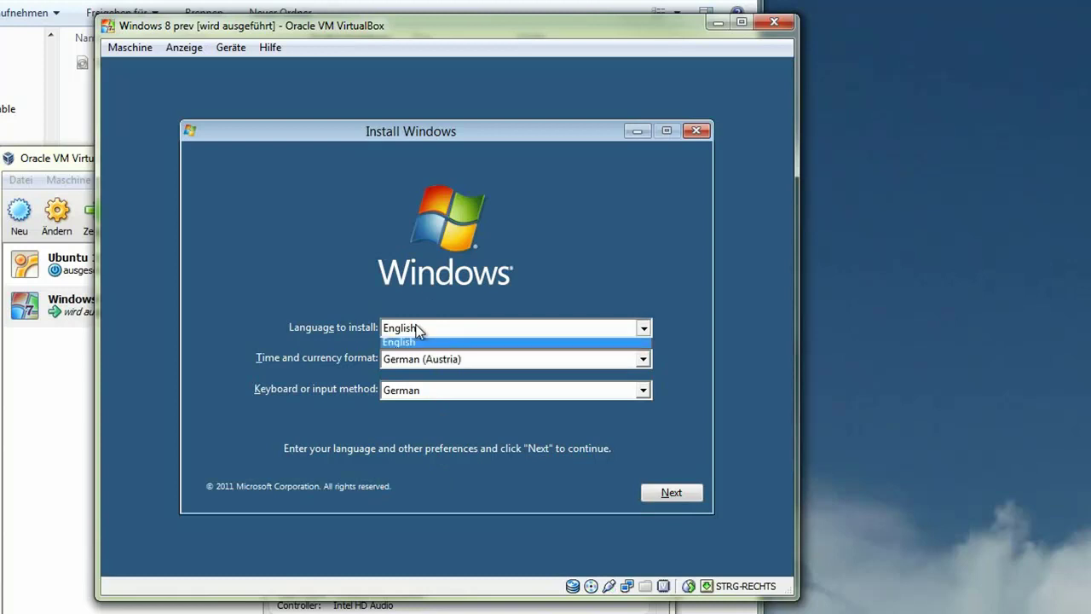
{"action": "left_click", "coordinate": [674, 494]}
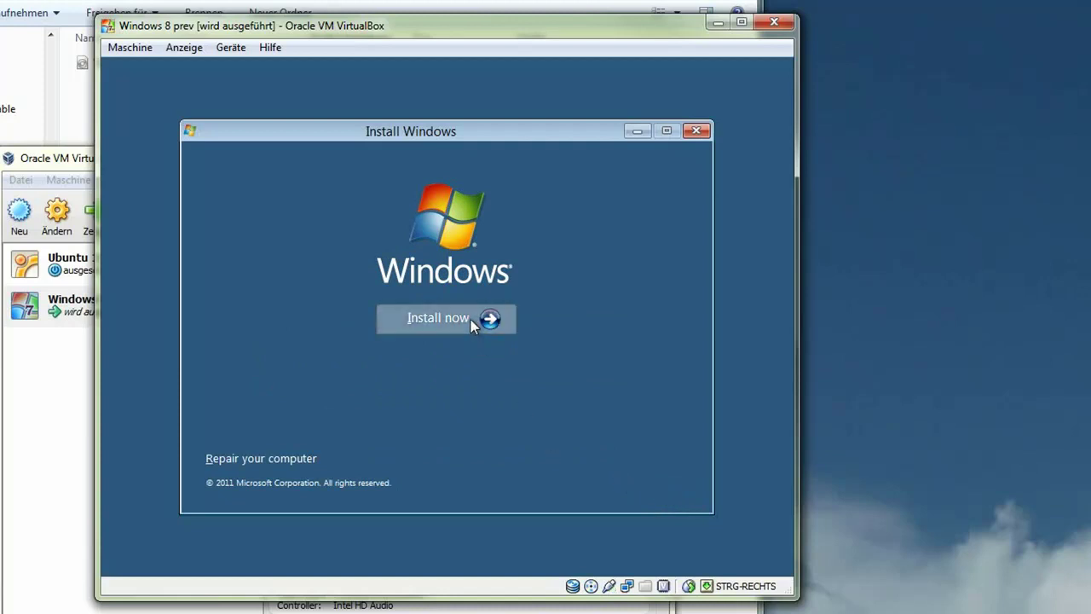
{"action": "left_click", "coordinate": [482, 324]}
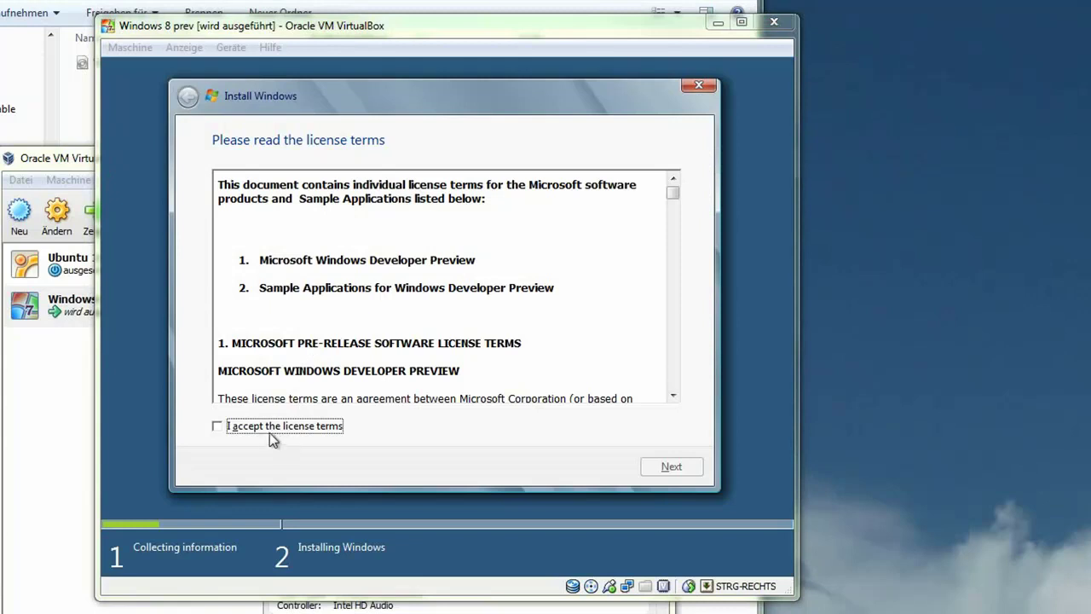
- Accept the license terms and run a Custom (advanced) install onto Disk 0
{"action": "left_click", "coordinate": [218, 426]}
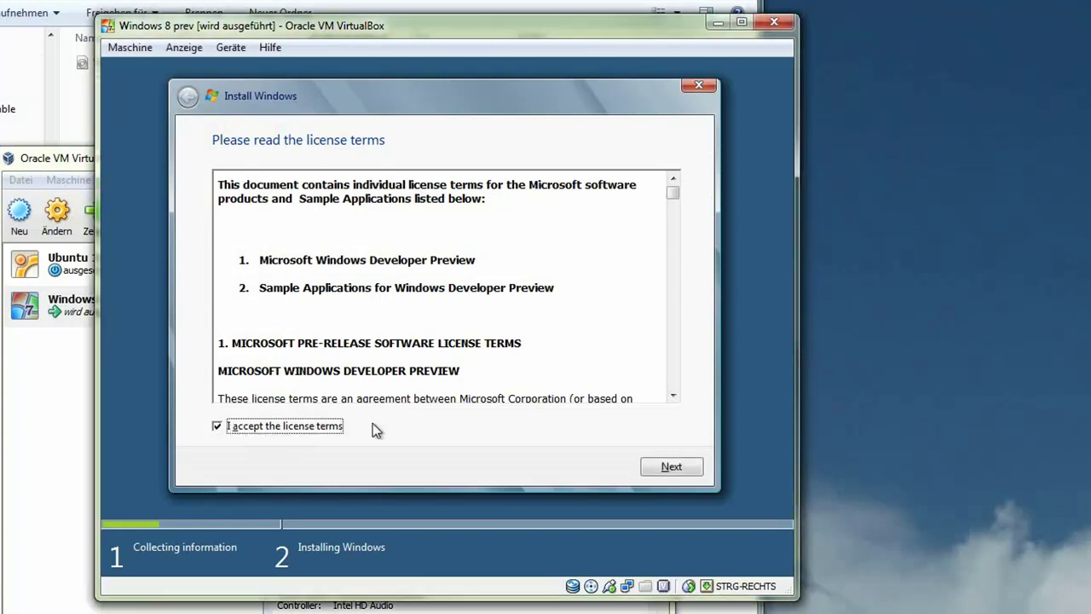
{"action": "left_click", "coordinate": [667, 466]}
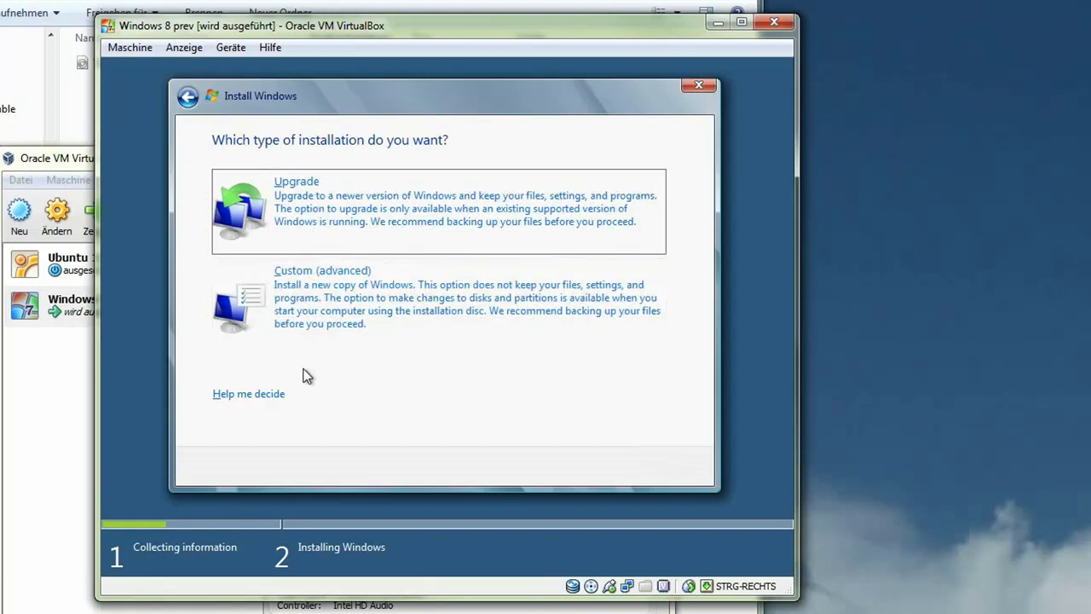
{"action": "left_click", "coordinate": [353, 312]}
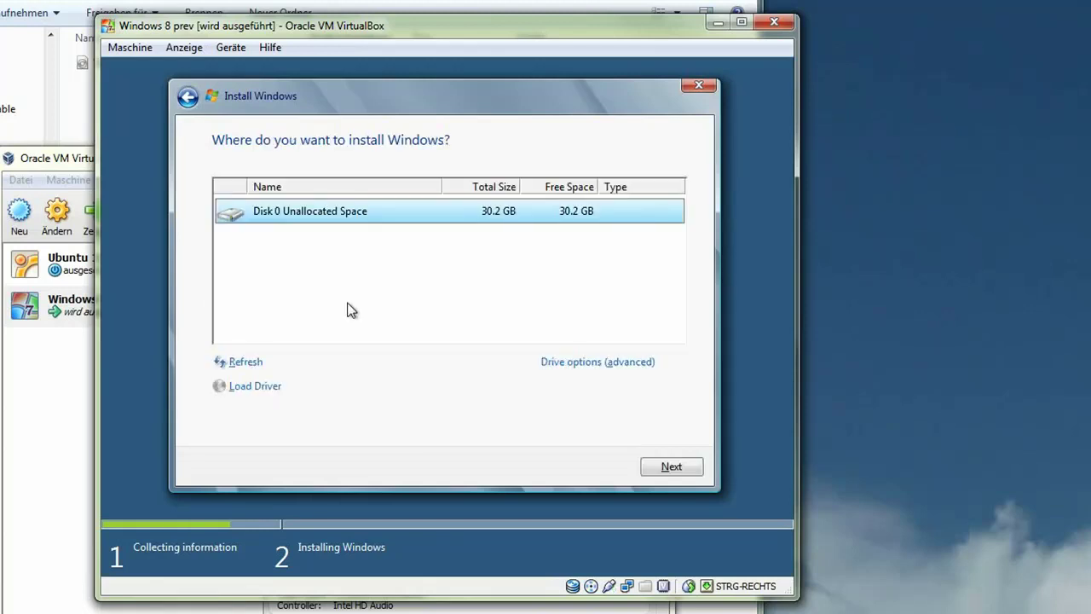
{"action": "left_click", "coordinate": [667, 469]}
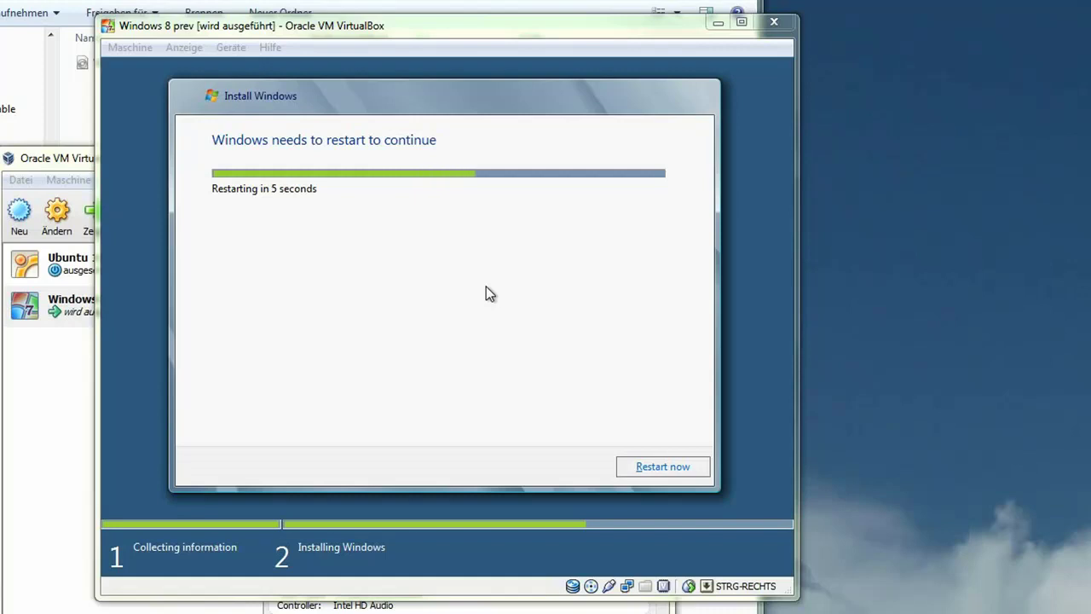
- Restart the virtual machine immediately from the setup dialog
{"action": "left_click", "coordinate": [669, 469]}
{"action": "left_click", "coordinate": [669, 466]}
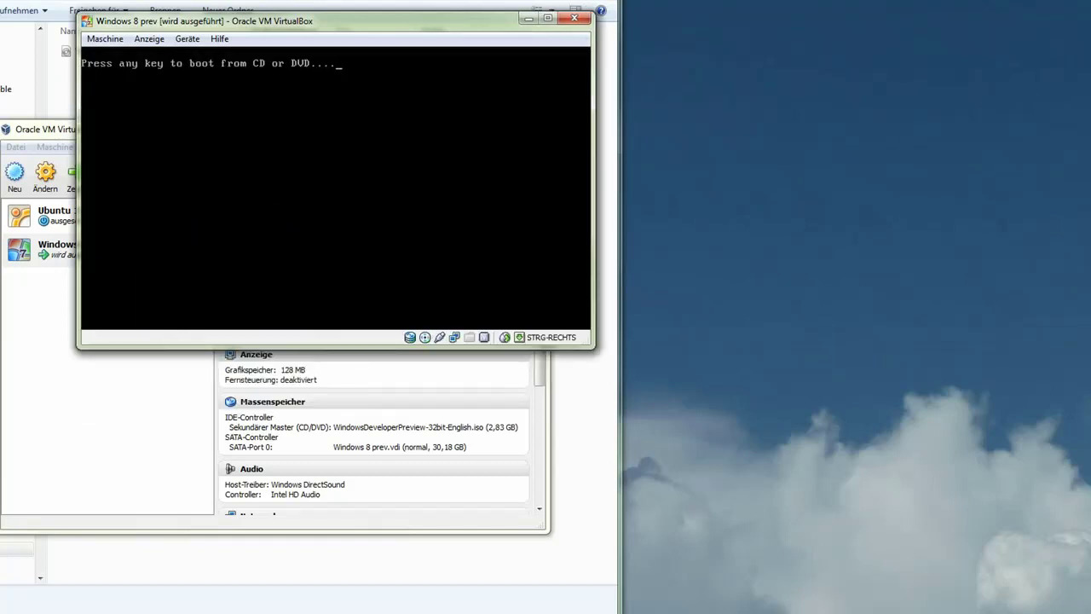
- Boot from the Windows DVD, name the PC Windows_8, and take the express settings
{"action": "key", "text": "Return"}
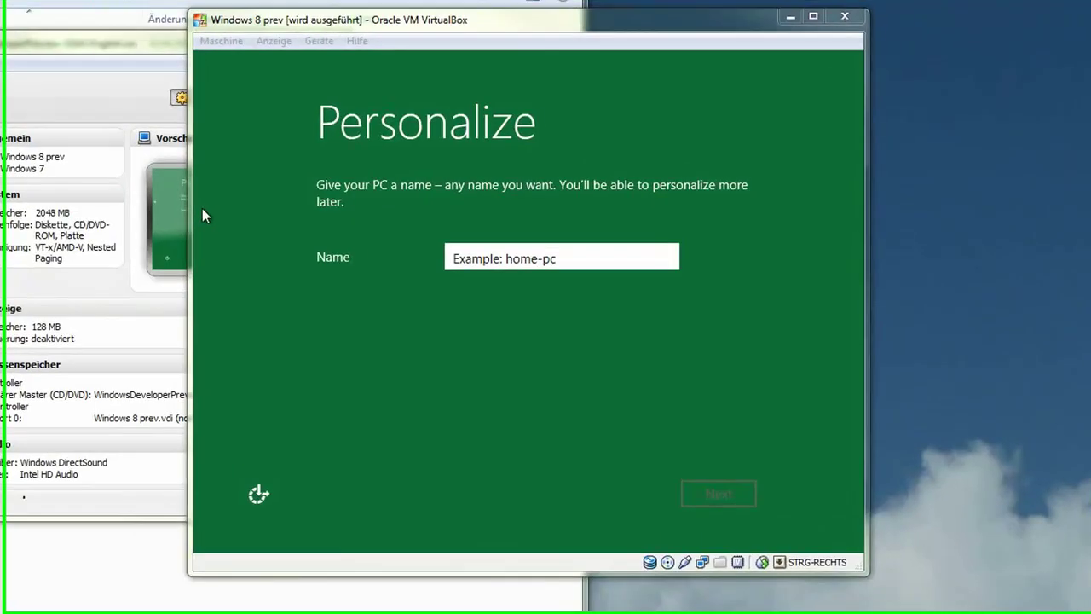
{"action": "left_click", "coordinate": [588, 256]}
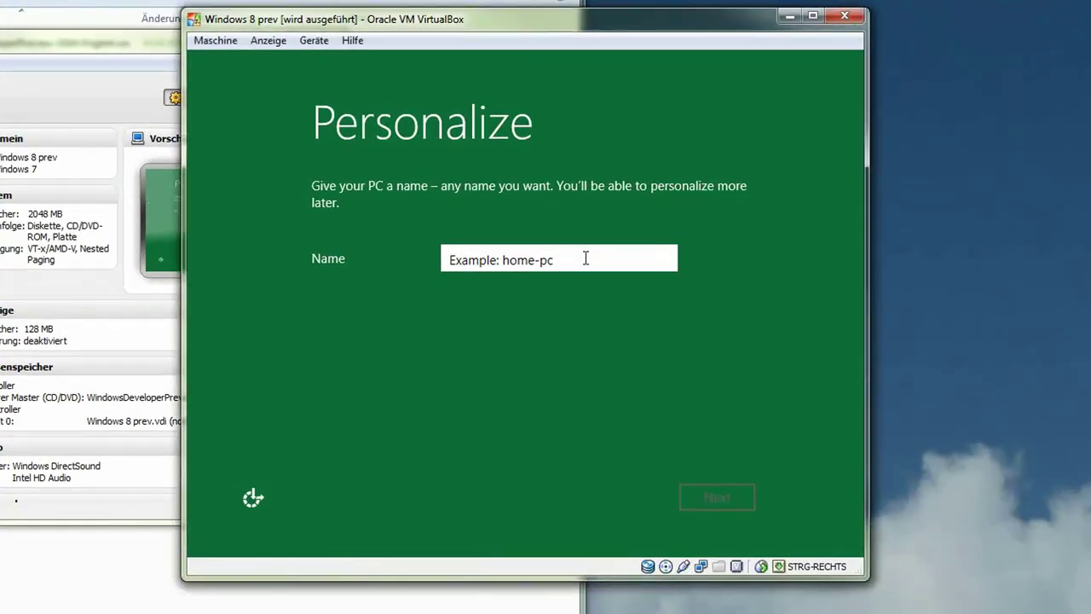
{"action": "left_click", "coordinate": [571, 260]}
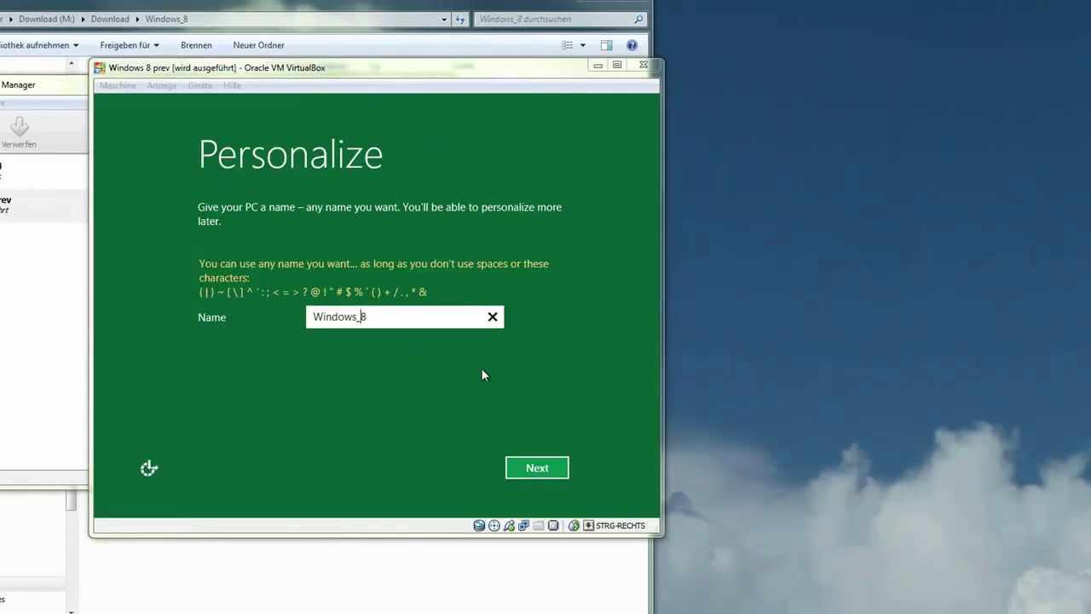
{"action": "left_click", "coordinate": [545, 466]}
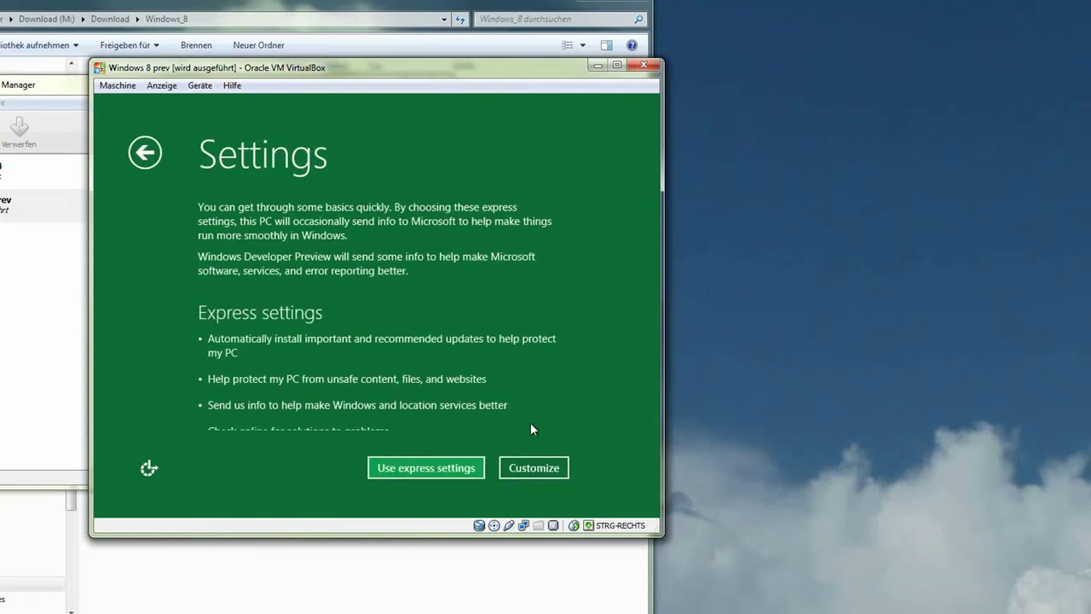
{"action": "left_click", "coordinate": [416, 467]}
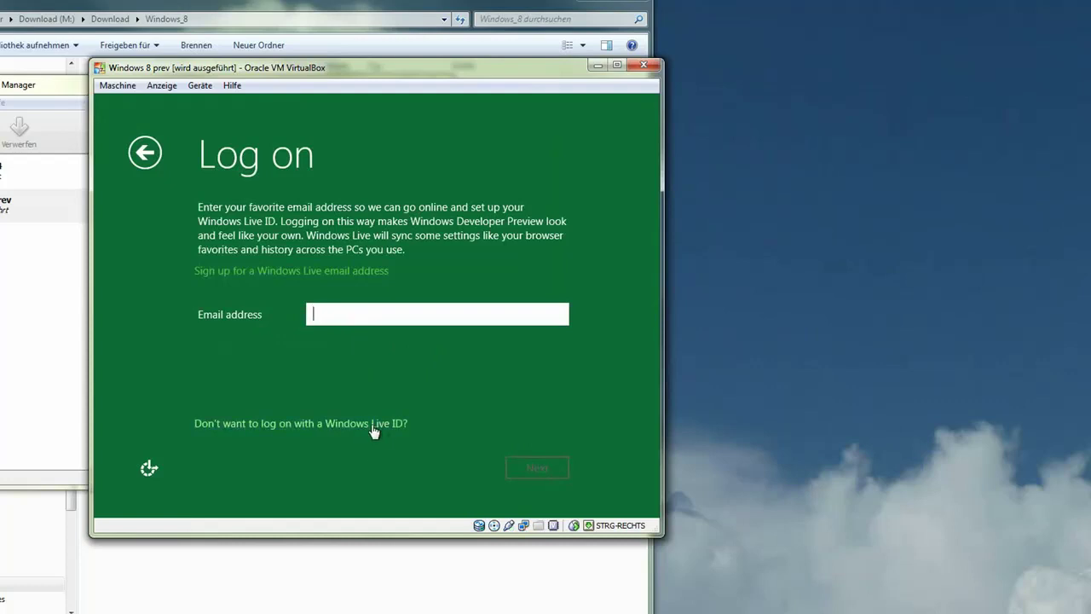
- Skip the Windows Live ID, choose a local account, and enter the user name
{"action": "left_click", "coordinate": [405, 424]}
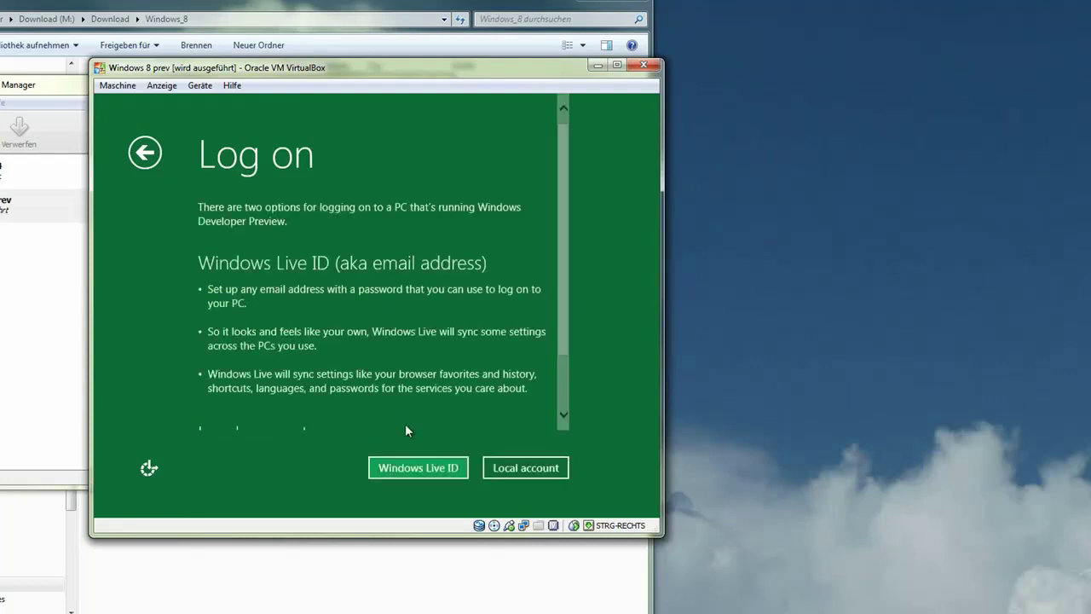
{"action": "left_click", "coordinate": [510, 469]}
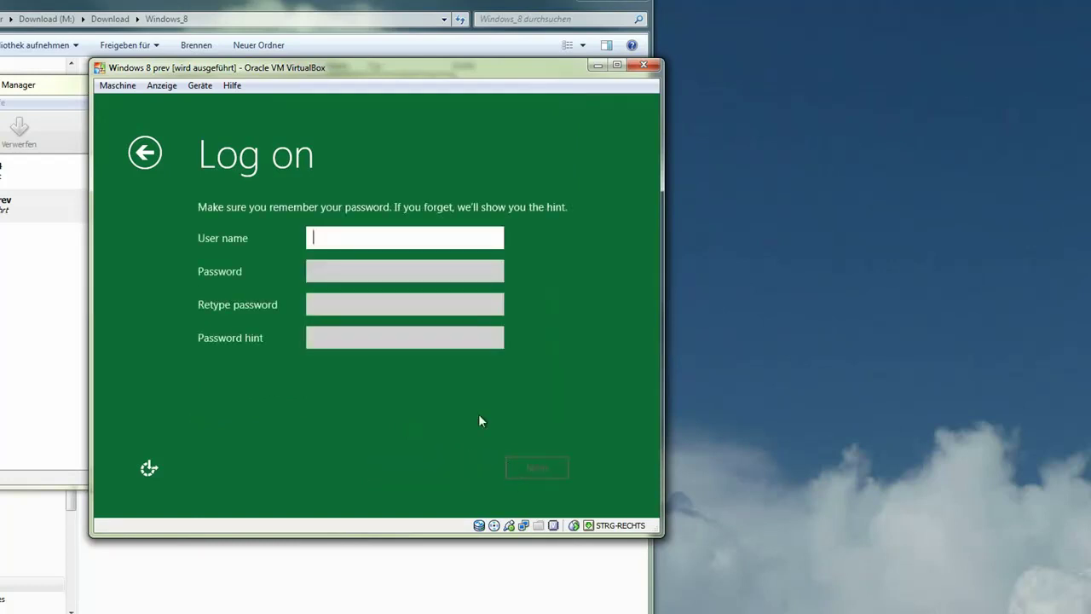
{"action": "type", "text": "gdhdfgh"}
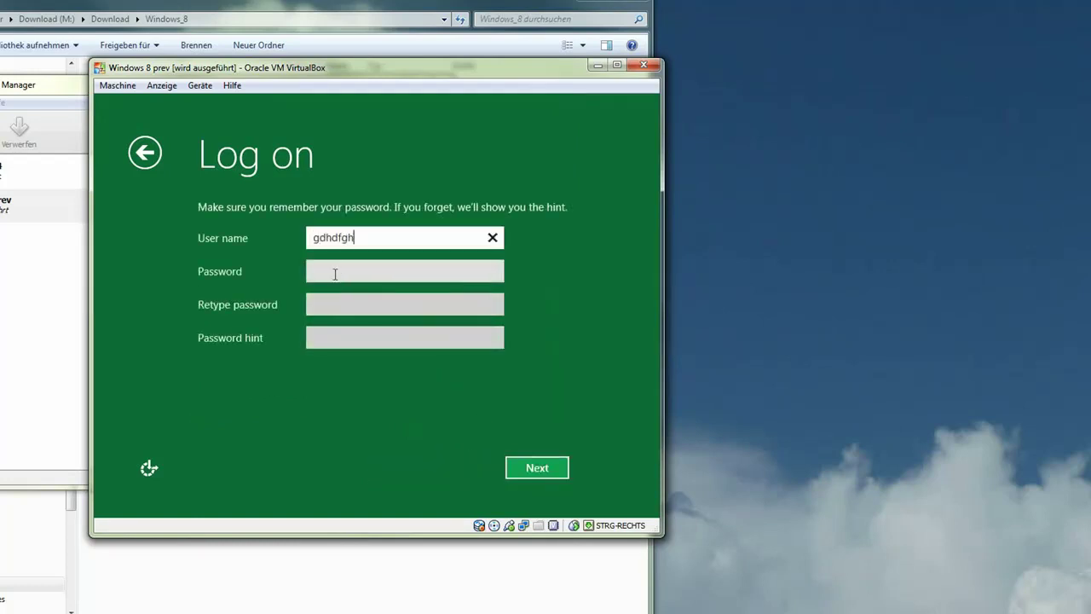
{"action": "left_click", "coordinate": [332, 271]}
{"action": "type", "text": "gdhdfgh"}
{"action": "double_click", "coordinate": [360, 238]}
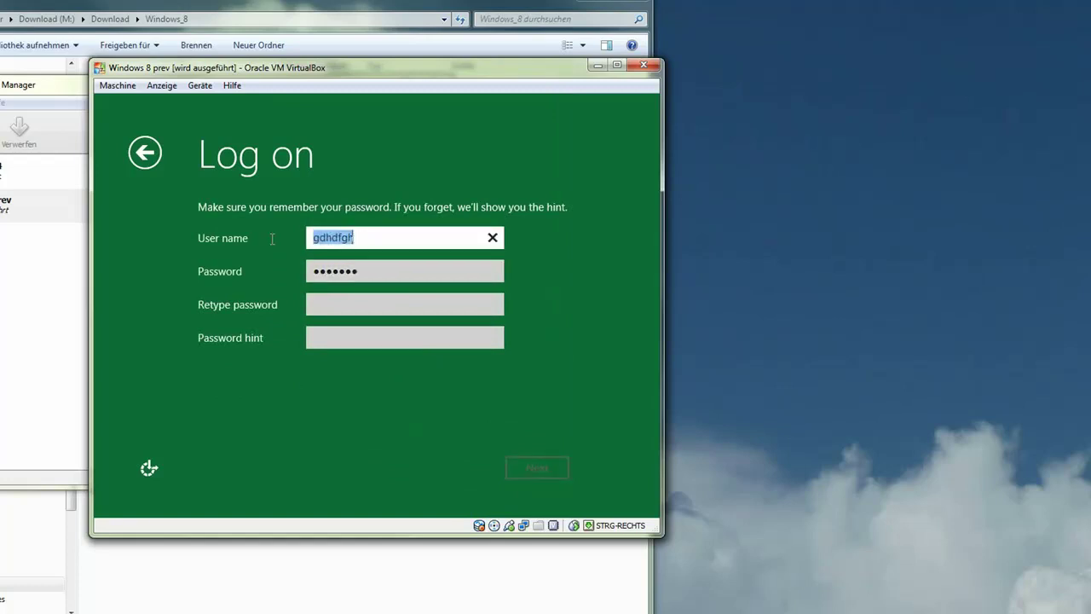
{"action": "key", "text": "Home"}
{"action": "key", "text": "shift+Right"}
{"action": "key", "text": "shift+Right"}
{"action": "key", "text": "shift+Right"}
{"action": "key", "text": "shift+Right"}
{"action": "key", "text": "shift+Right"}
{"action": "key", "text": "shift+Right"}
{"action": "key", "text": "shift+Right"}
{"action": "type", "text": "Markus"}
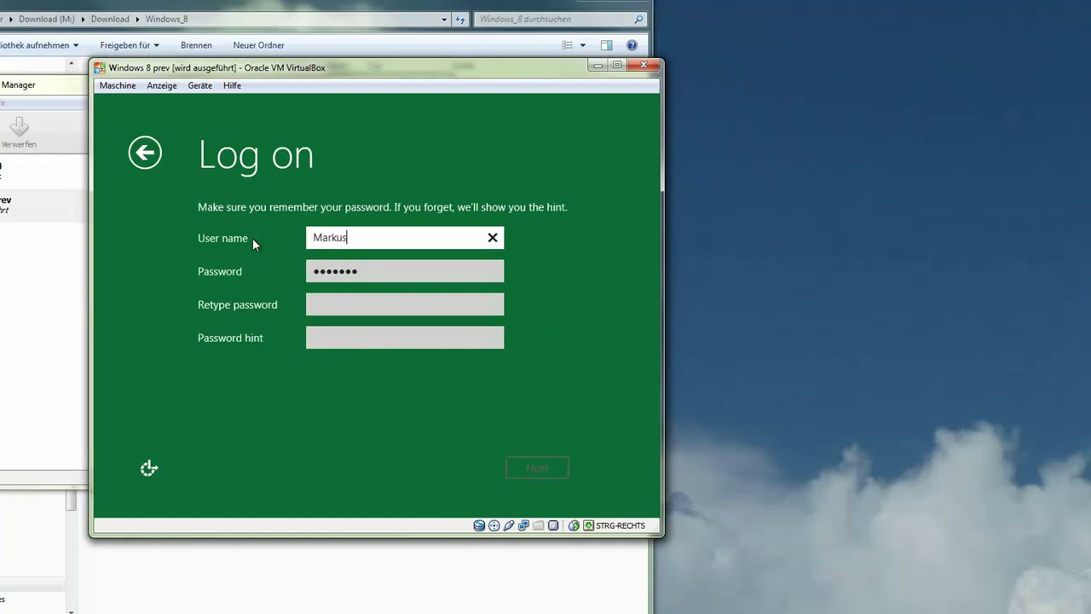
- Enter and confirm the account password, add a password hint, and submit the details
{"action": "key", "text": "Tab"}
{"action": "type", "text": "••••••"}
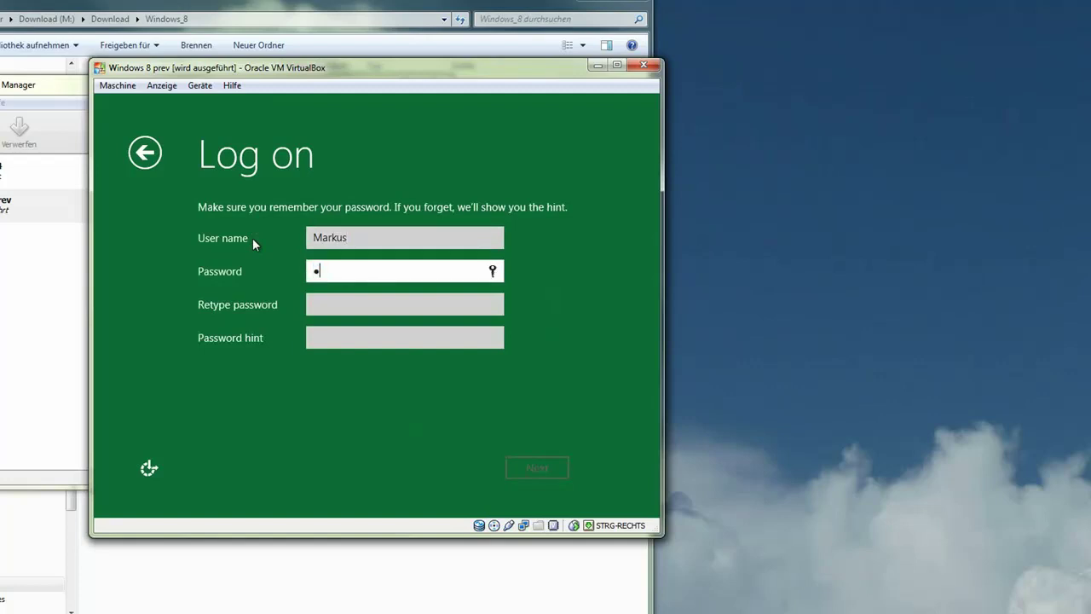
{"action": "key", "text": "Tab"}
{"action": "type", "text": "••••••"}
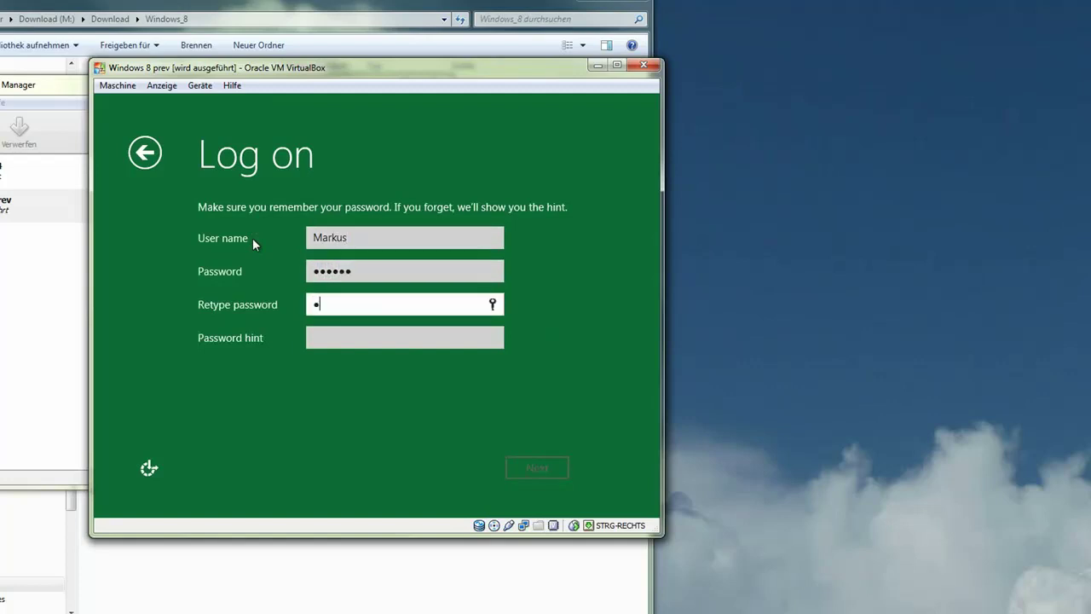
{"action": "key", "text": "Tab"}
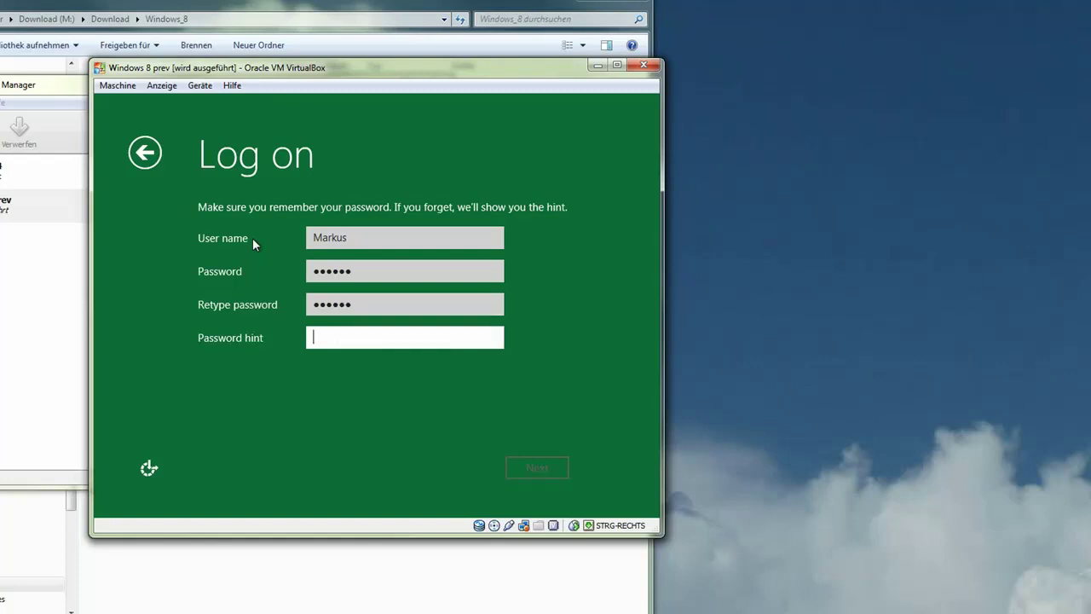
{"action": "type", "text": "Markus"}
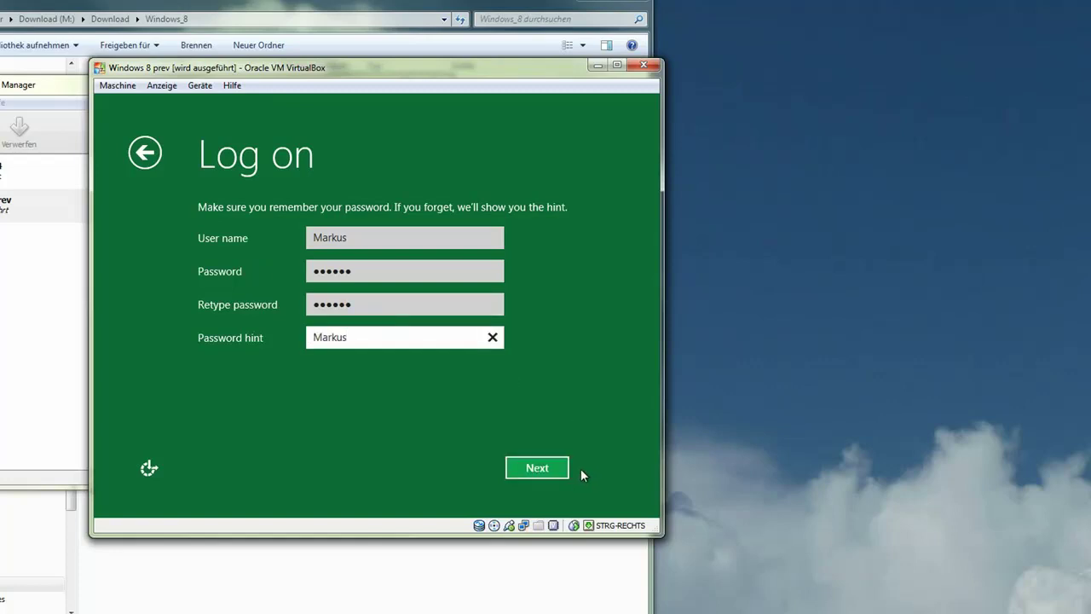
{"action": "left_click", "coordinate": [558, 469]}
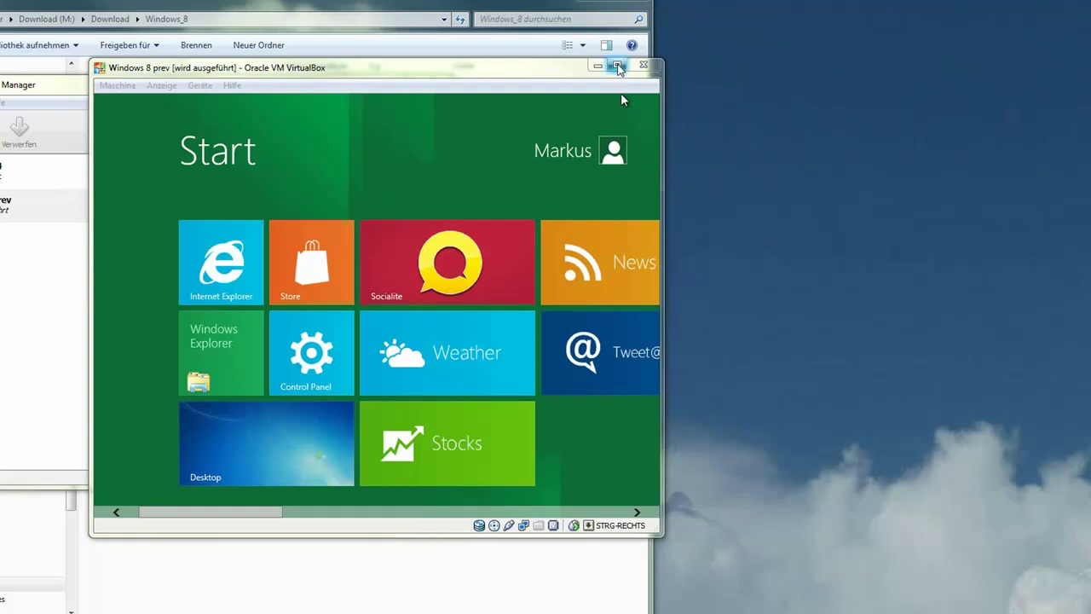
- Toggle the VM window between maximized and normal size, then drag it larger
{"action": "left_click", "coordinate": [619, 65]}
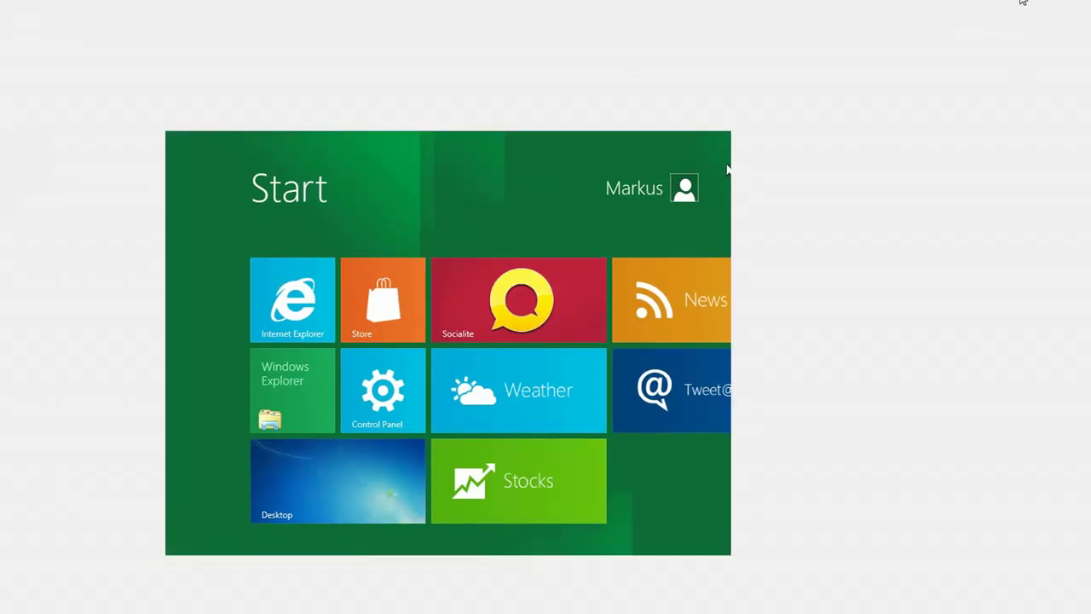
{"action": "left_click", "coordinate": [618, 67]}
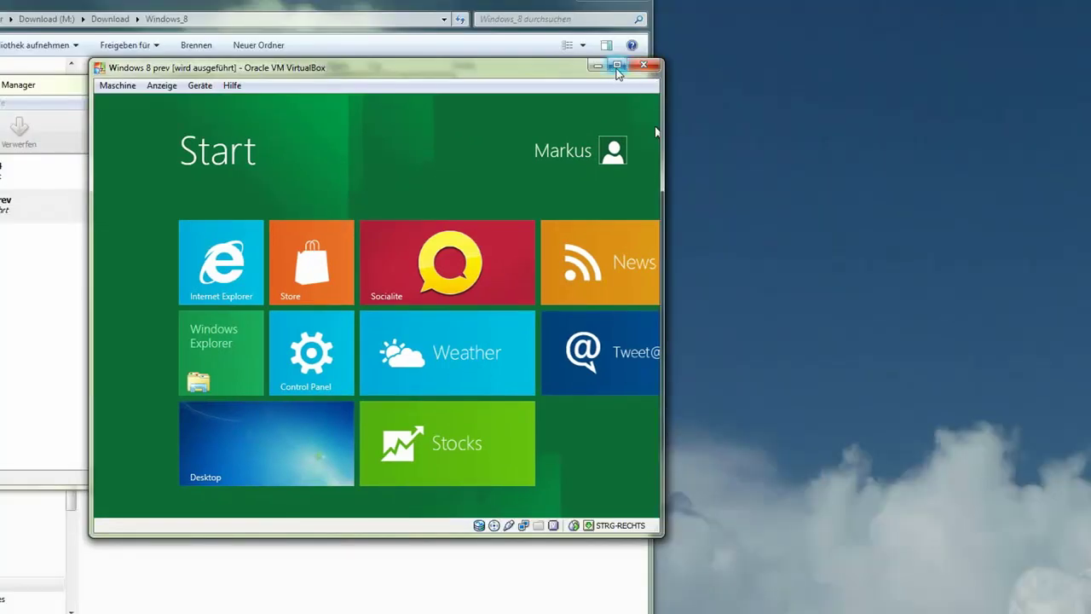
{"action": "left_click", "coordinate": [618, 67]}
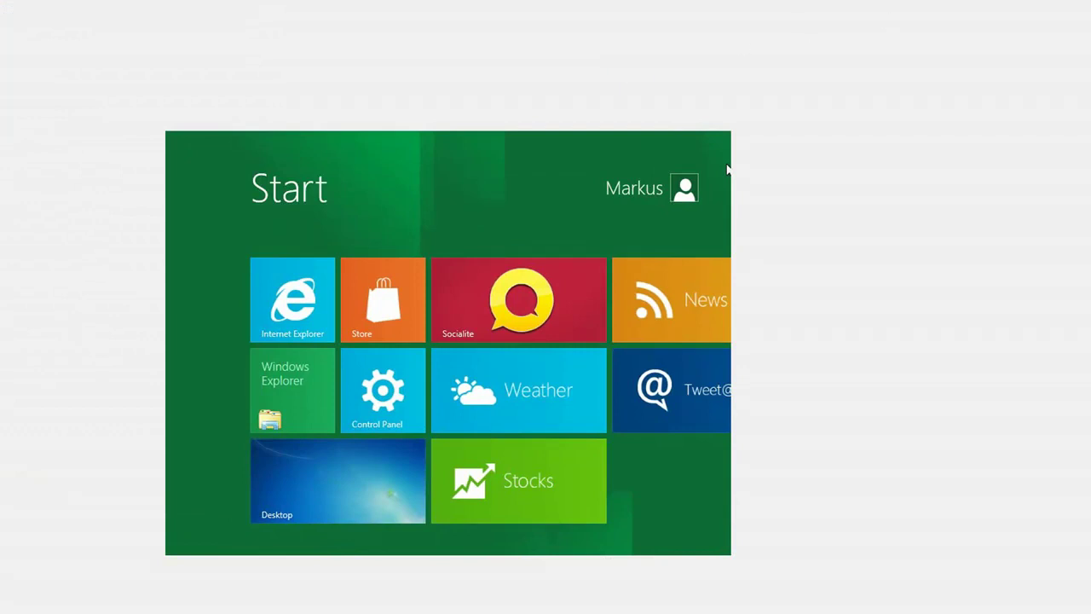
{"action": "left_click", "coordinate": [992, 32]}
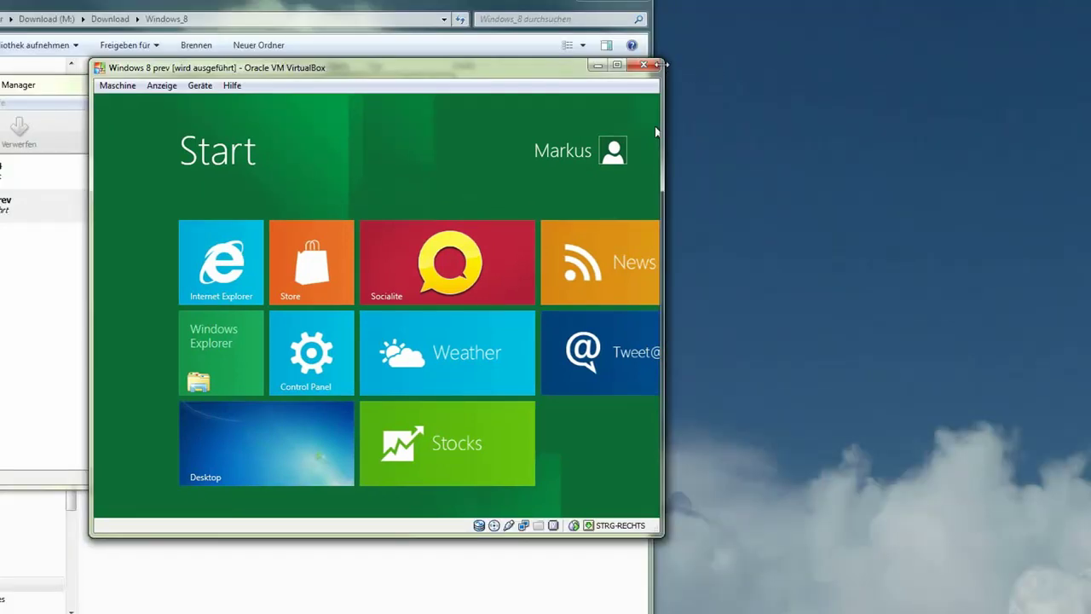
{"action": "left_click_drag", "start_coordinate": [666, 65], "coordinate": [950, 65]}
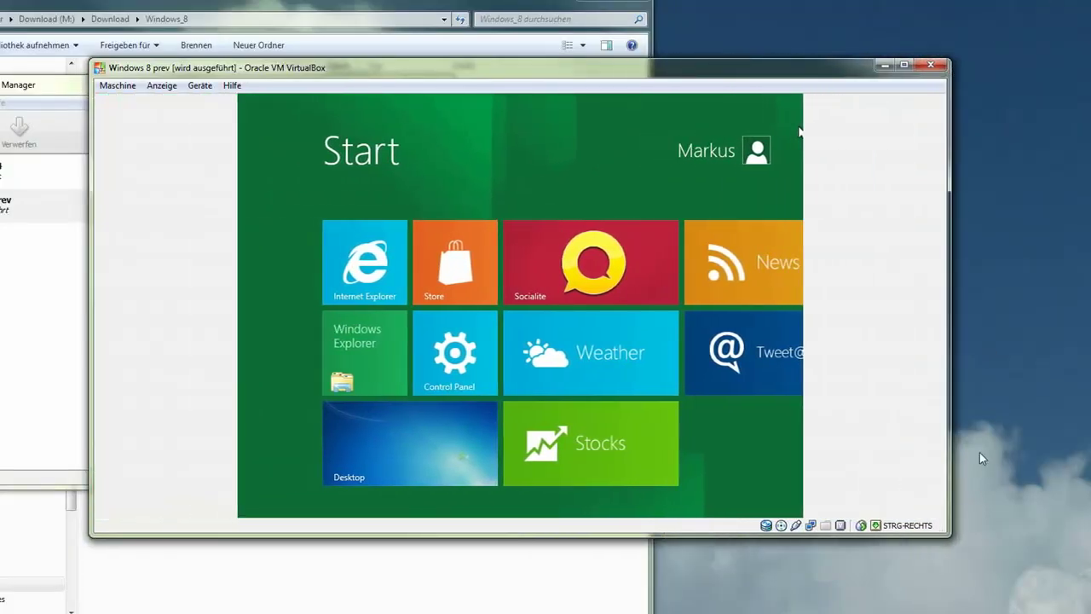
{"action": "left_click_drag", "start_coordinate": [948, 532], "coordinate": [986, 613]}
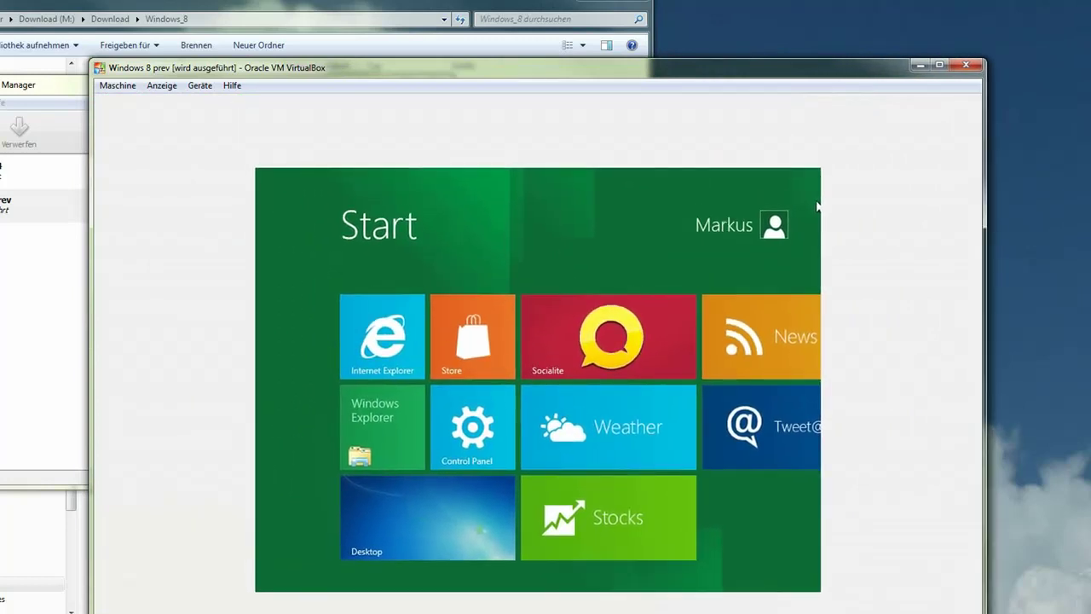
- Switch between the Start screen and the Windows desktop, handing input control to the VM
{"action": "left_click", "coordinate": [403, 538]}
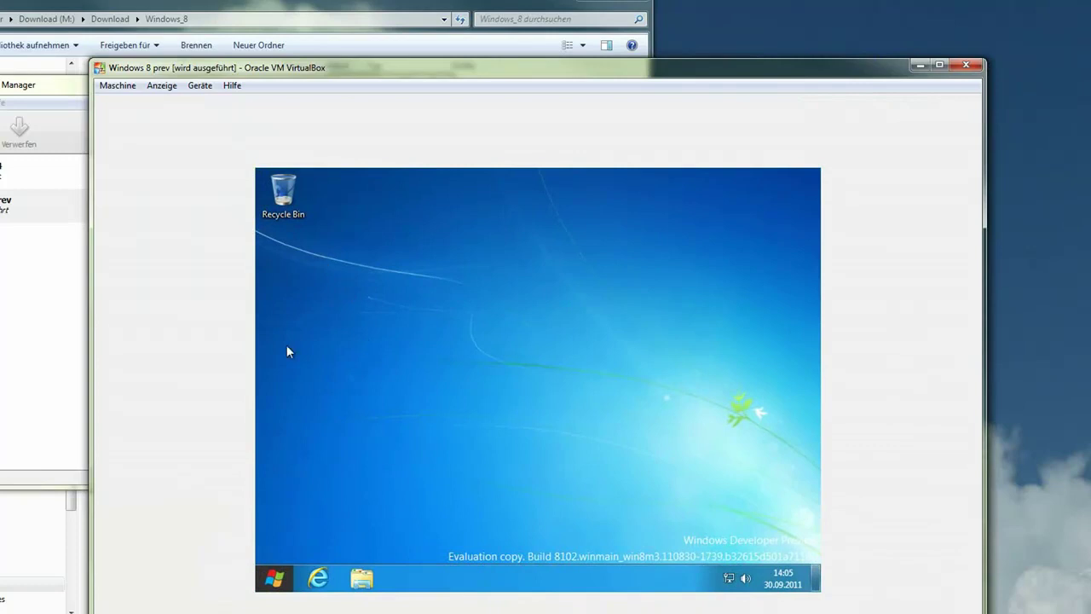
{"action": "left_click", "coordinate": [274, 578]}
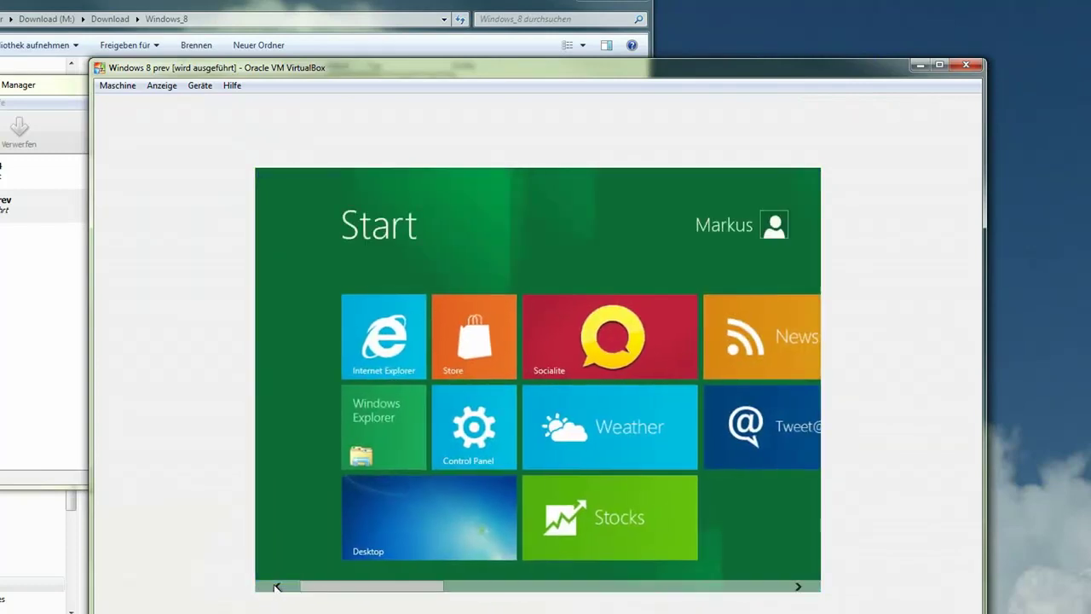
{"action": "left_click", "coordinate": [387, 510]}
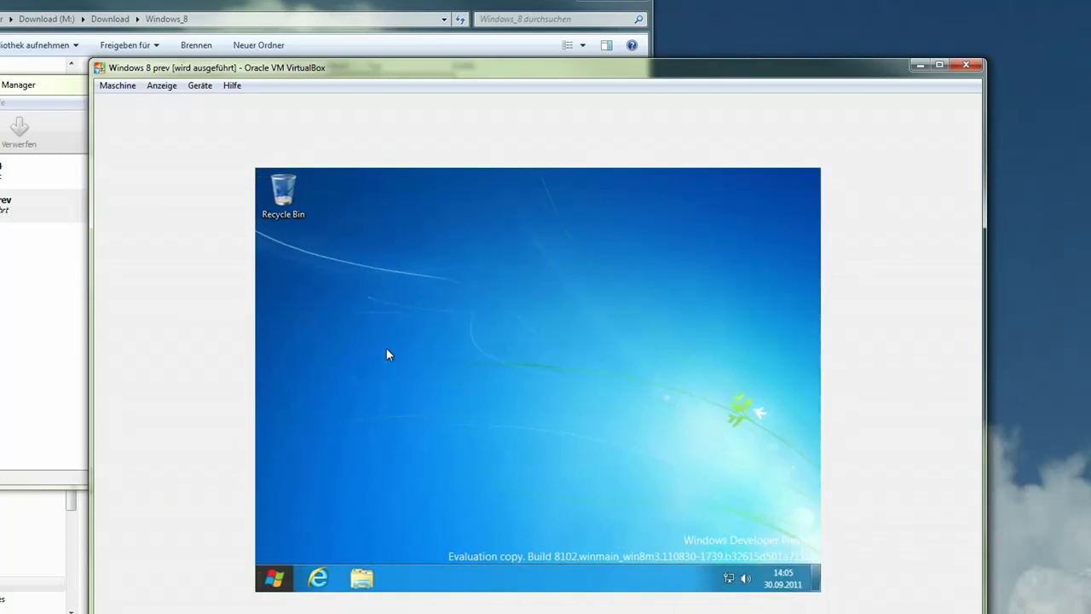
{"action": "left_click", "coordinate": [265, 315]}
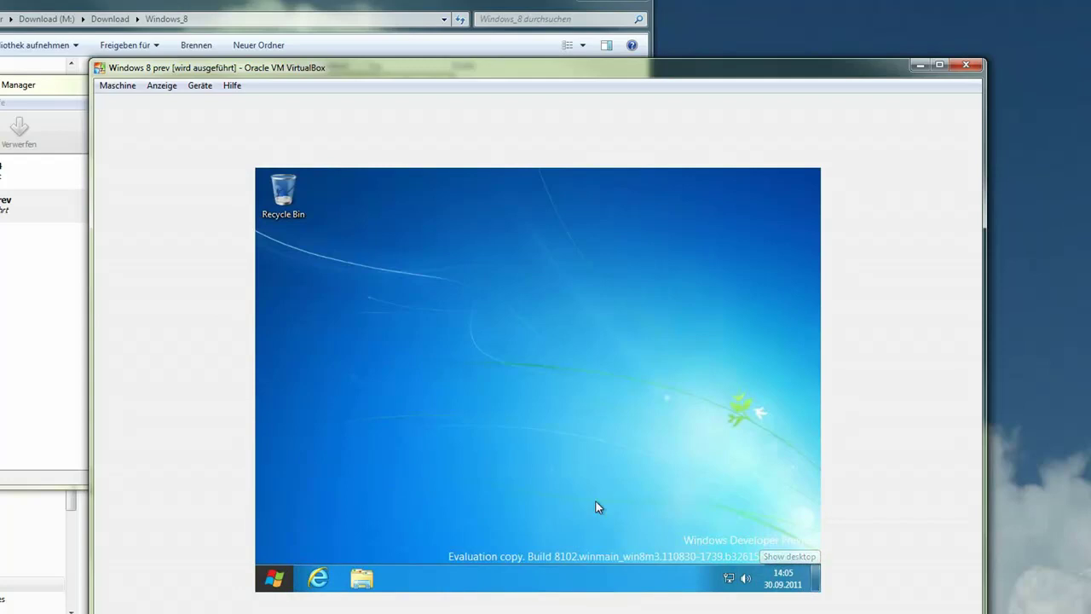
{"action": "left_click", "coordinate": [274, 579]}
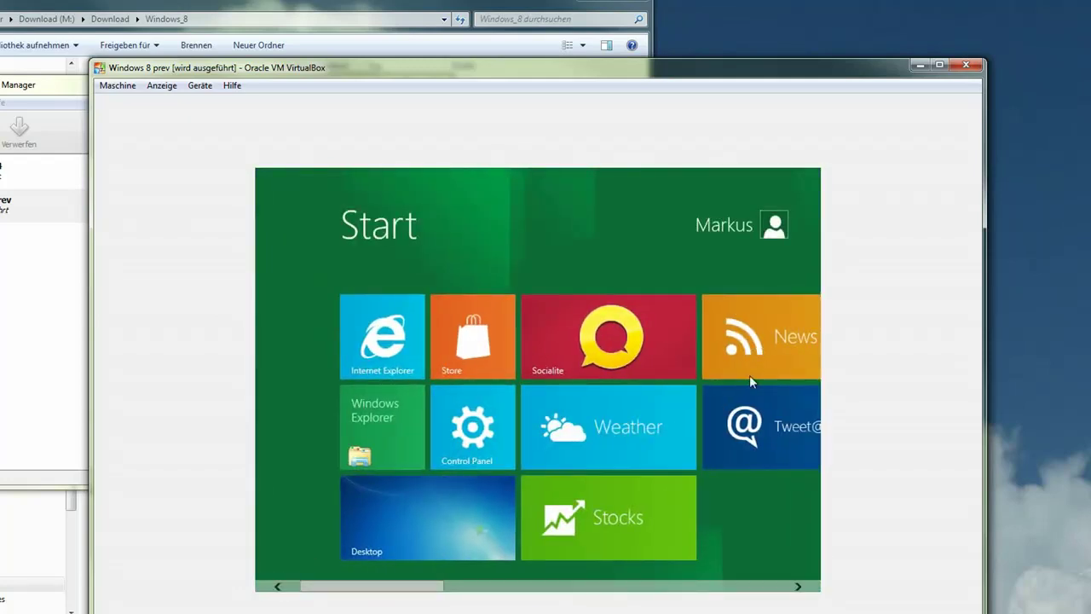
- Try Internet Explorer, open Windows Explorer to Libraries, then scroll the Start screen to show all tiles
{"action": "left_click", "coordinate": [387, 339]}
{"action": "left_click", "coordinate": [384, 420]}
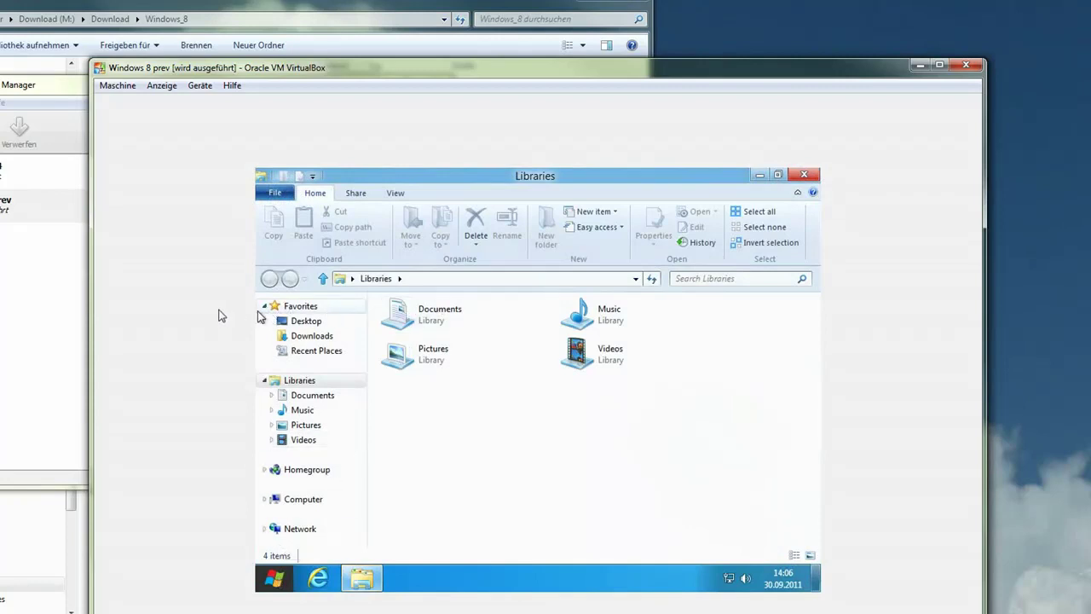
{"action": "left_click", "coordinate": [271, 580]}
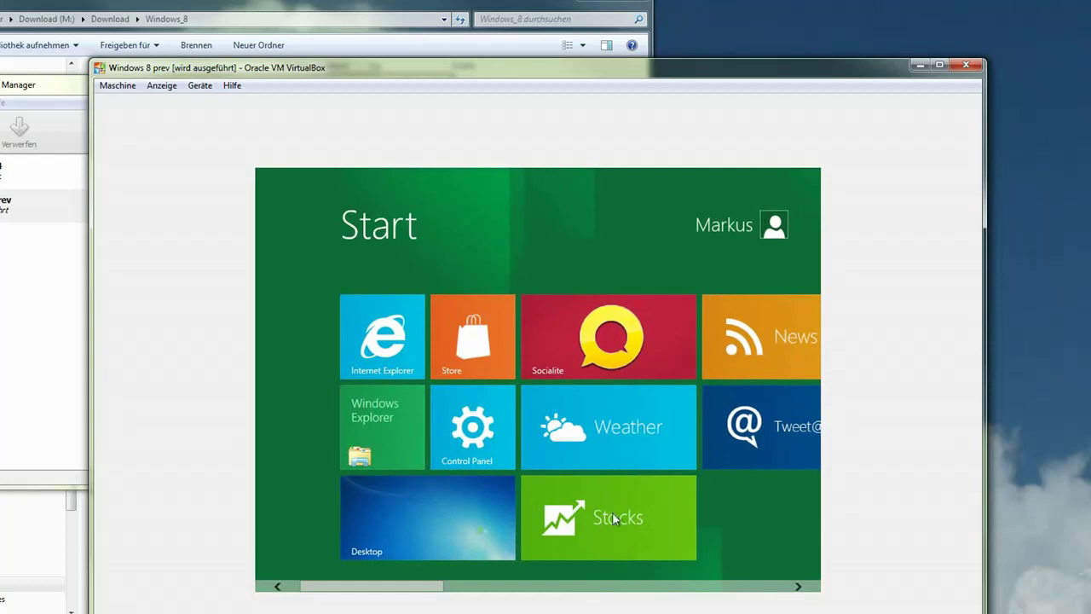
{"action": "left_click", "coordinate": [799, 587]}
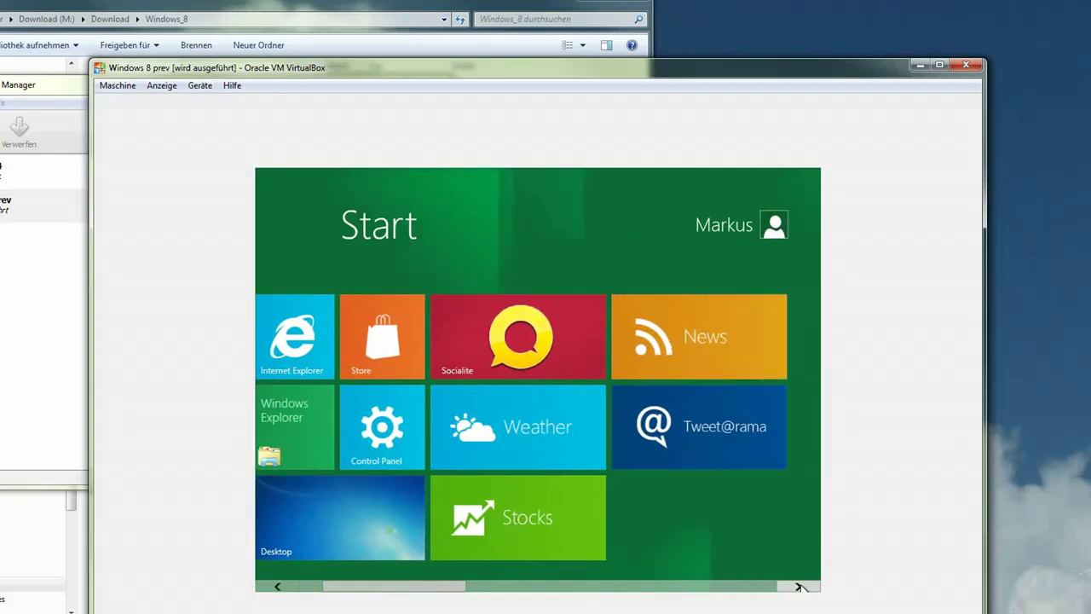